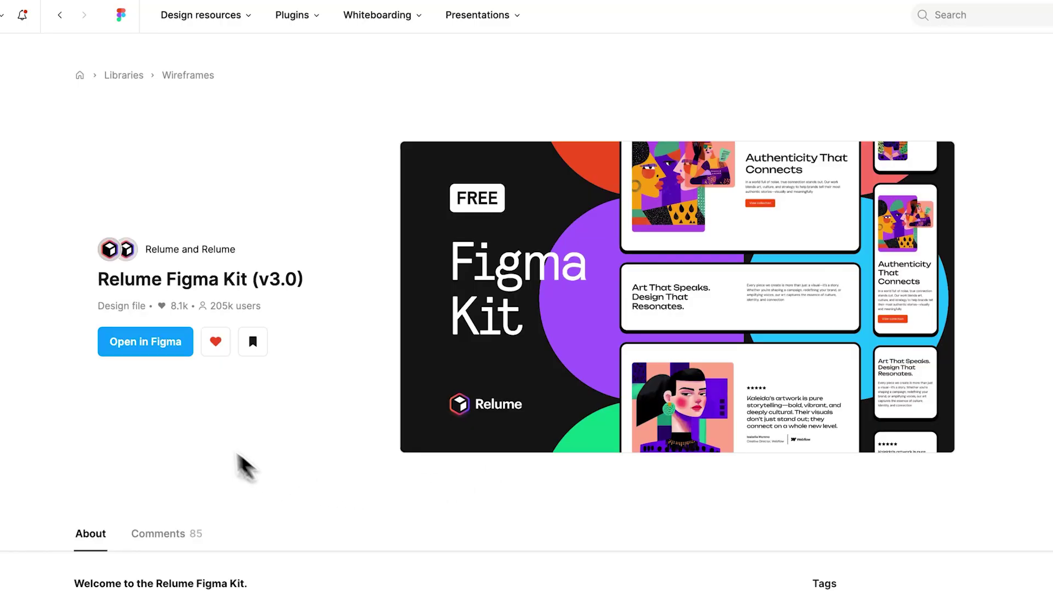
# Open the Relume Figma Kit in Figma and browse its Hero Headers component frames
pyautogui.click(168, 343)
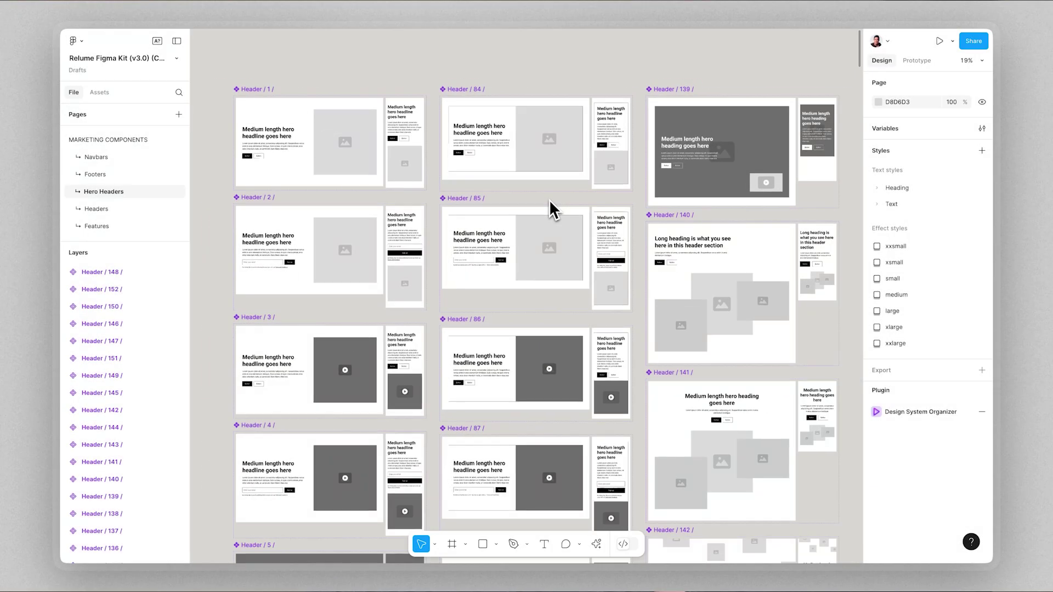
pyautogui.scroll(-5, 550, 196)
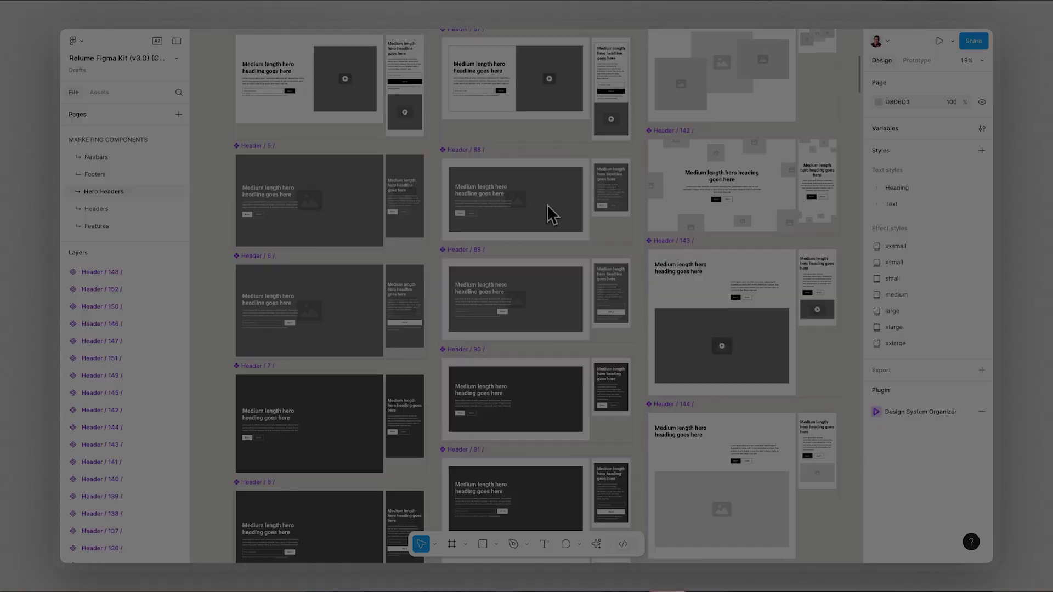
pyautogui.scroll(3, 635, 329)
pyautogui.hscroll(3, 636, 329)
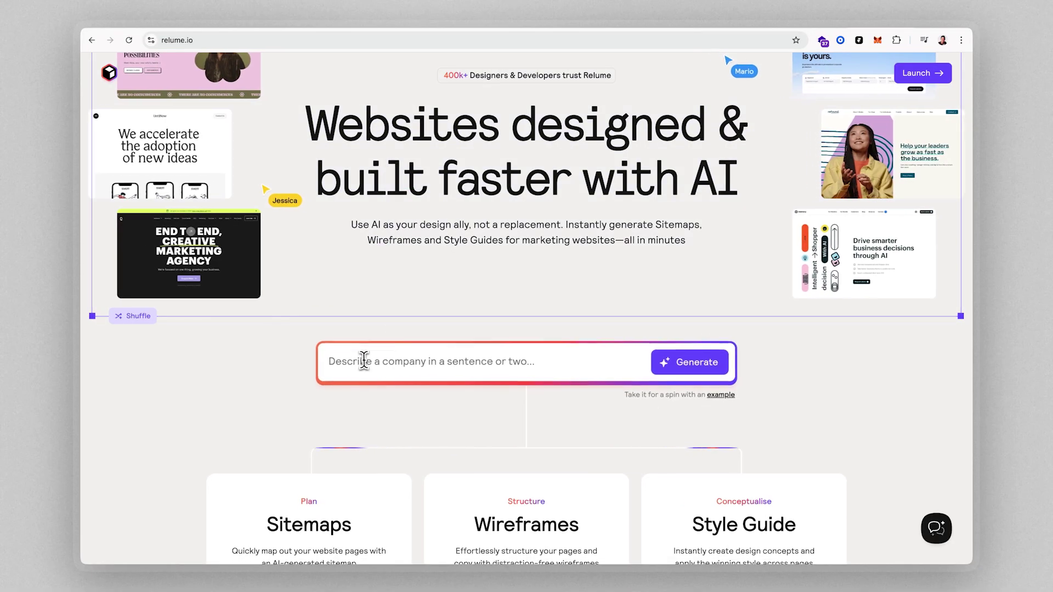
# Generate the Wayne Reserve sitemap and import its Home page into the Figma kit via the Relume plugin
pyautogui.click(863, 243)
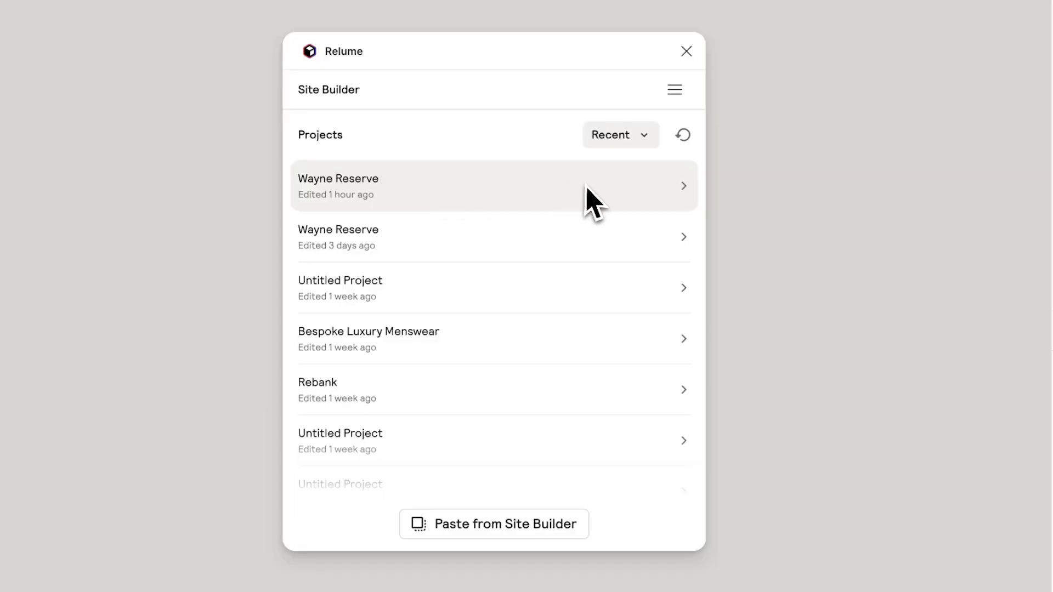
pyautogui.click(587, 198)
pyautogui.scroll(-1, 510, 430)
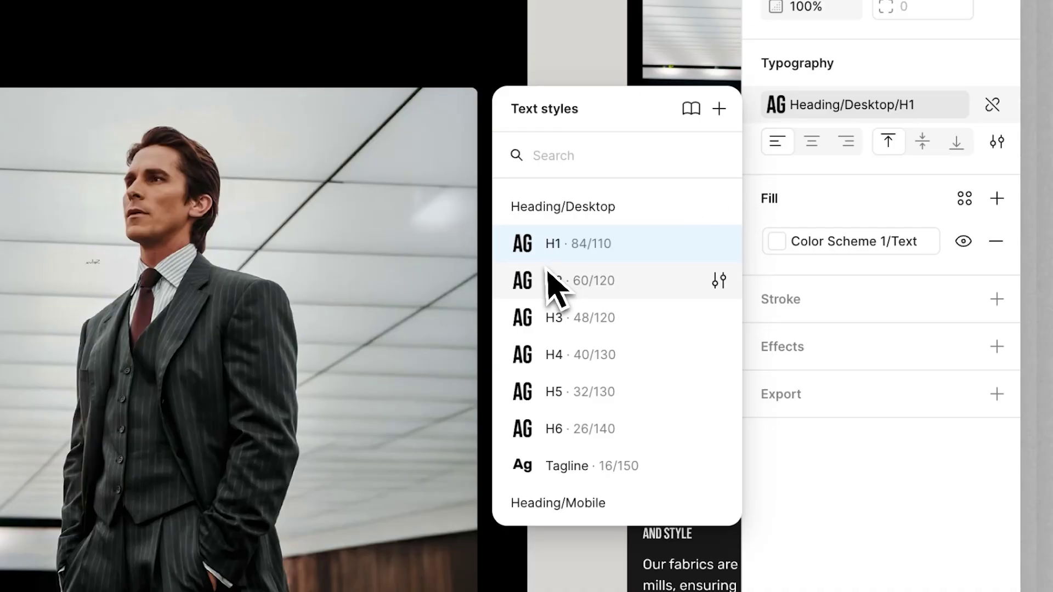
pyautogui.scroll(-1, 555, 281)
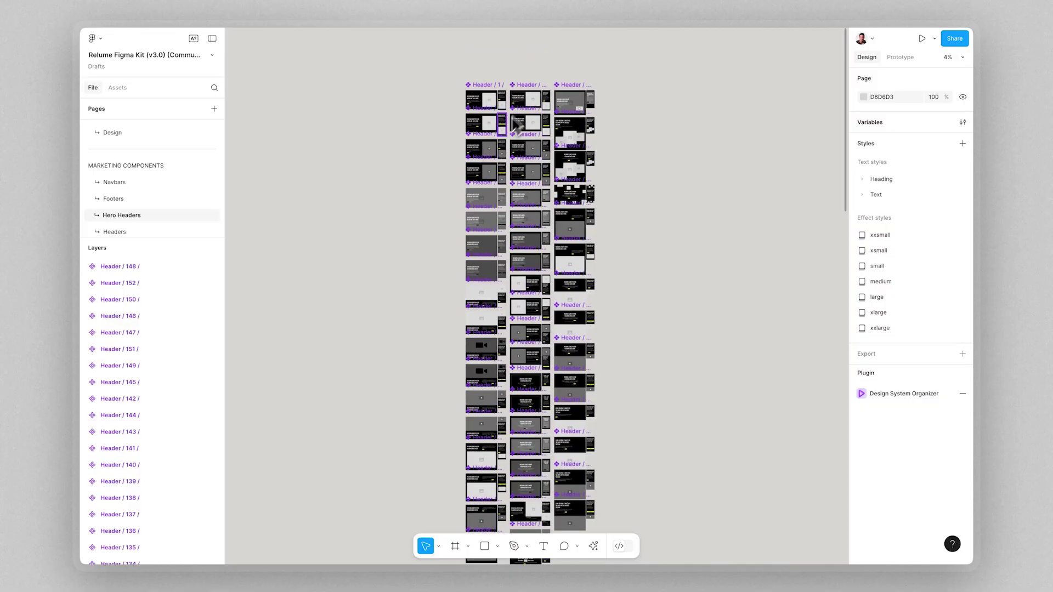
pyautogui.scroll(5, 516, 125)
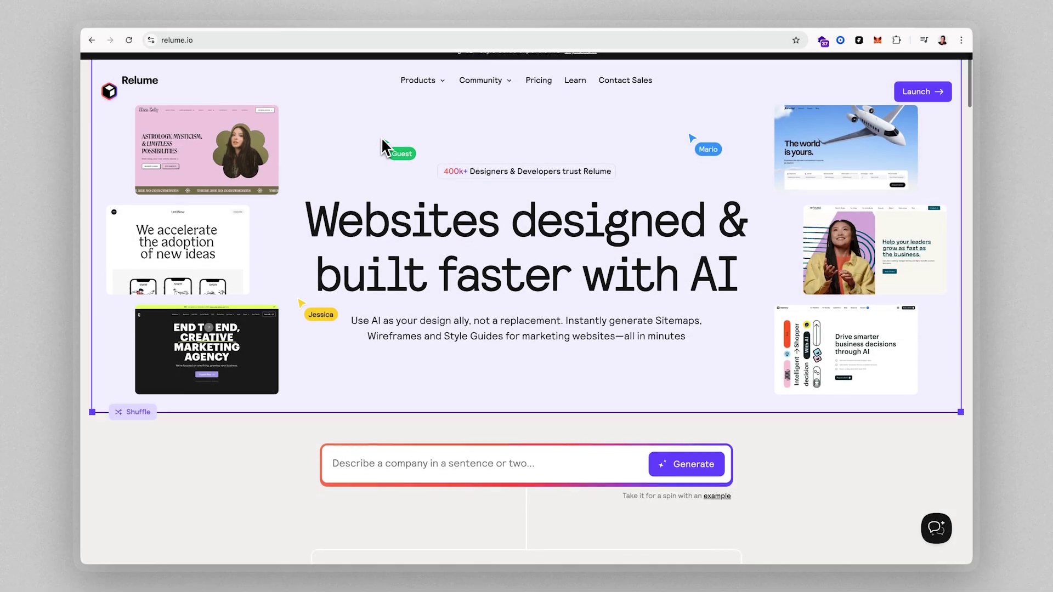
# Paste the Wayne Reserve company description into Relume and generate a sitemap
pyautogui.scroll(-3, 381, 137)
pyautogui.click(364, 362)
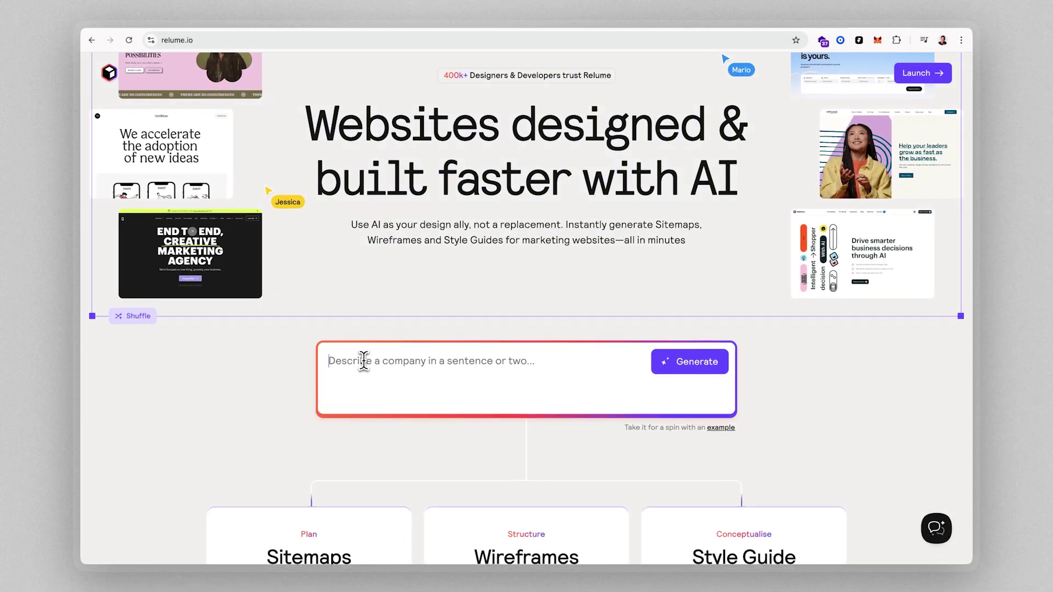
pyautogui.write("Wayne Reserve is an exclusive invite-only suit brand that crafts bespoke, luxury menswear for modern visionaries through it's timeless designs, premium fabrics, and meticulous tailoring.")
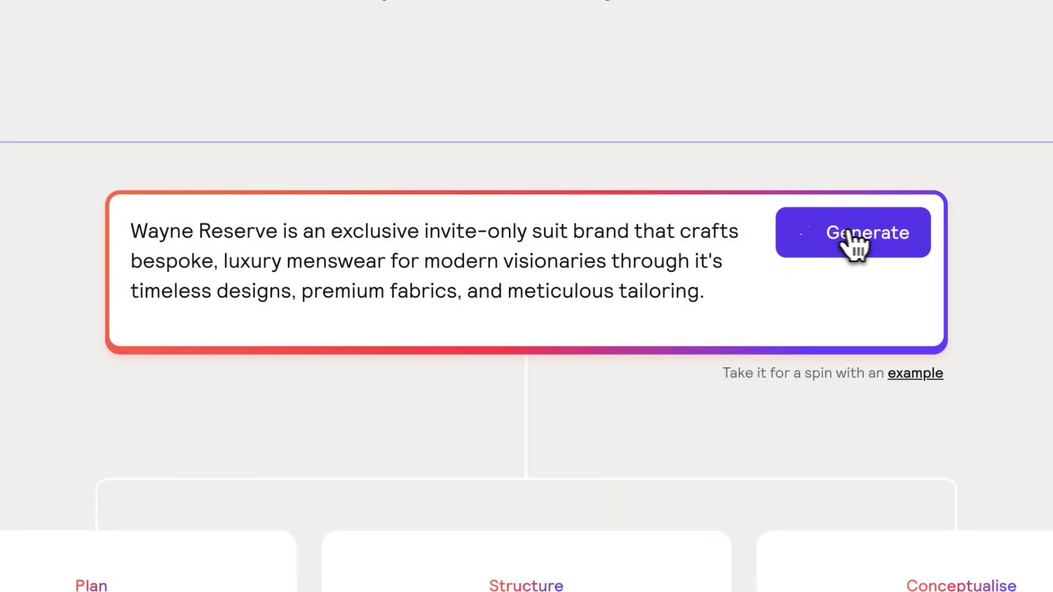
pyautogui.click(847, 235)
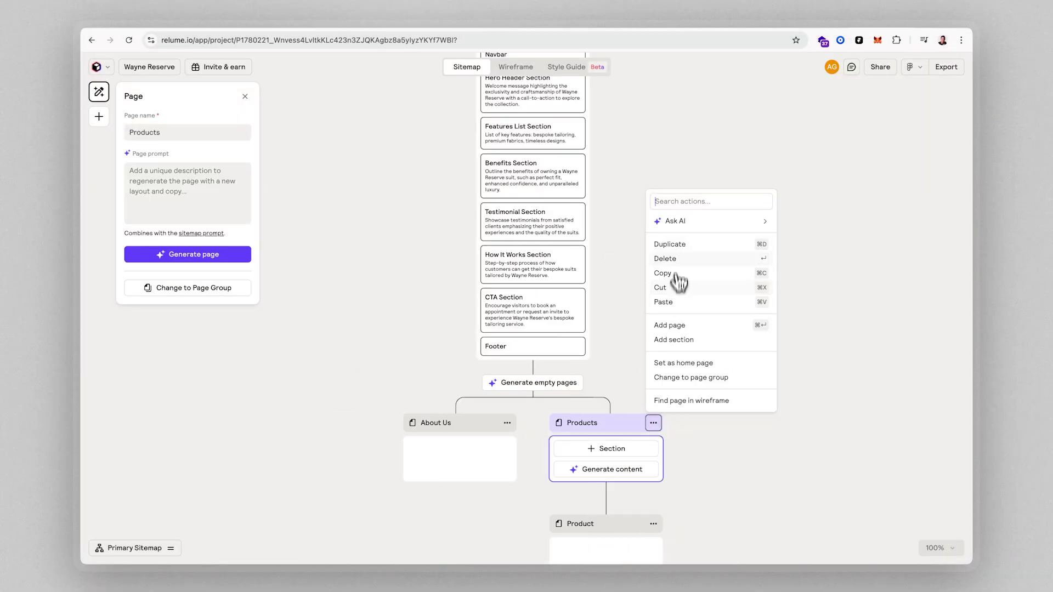
# Replace the Products page with an Our Process page and view the wireframes
pyautogui.click(678, 284)
pyautogui.press('super+Return')
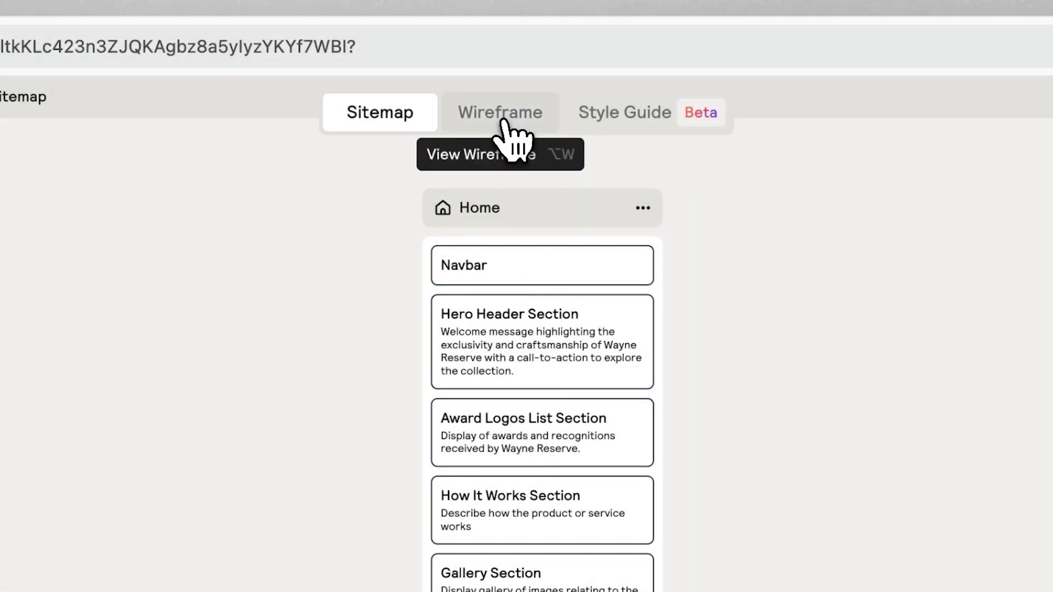
pyautogui.click(502, 122)
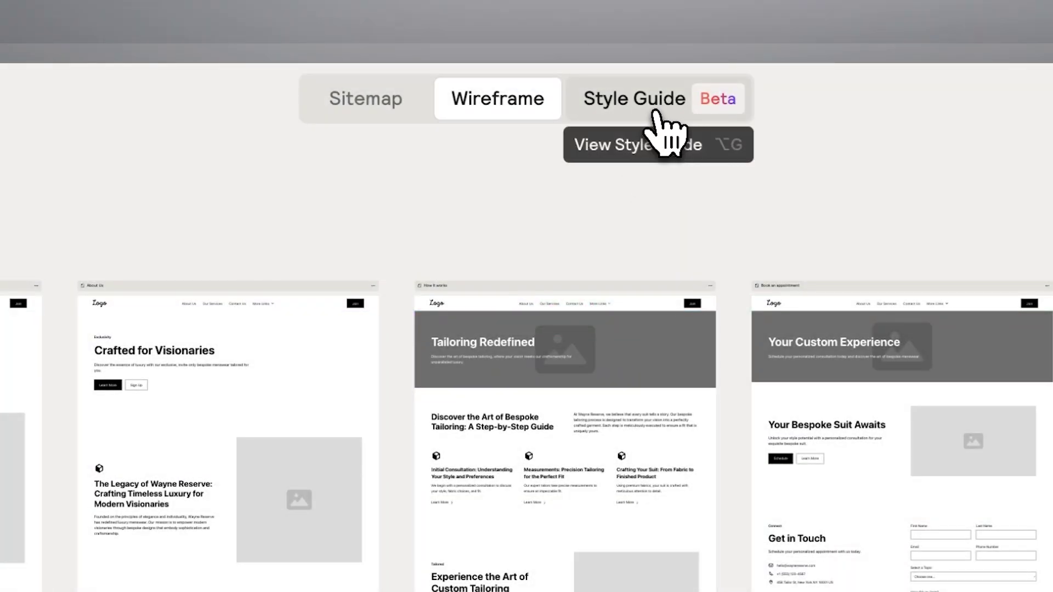
pyautogui.click(654, 112)
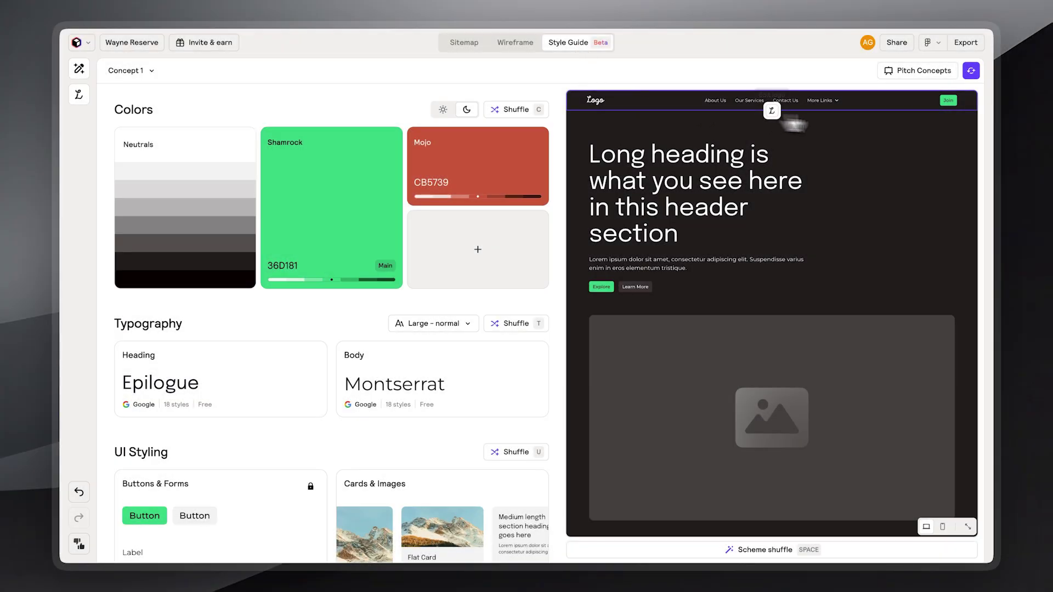
# Try several random style schemes, then set the heading font to Bebas Neue
pyautogui.click(971, 77)
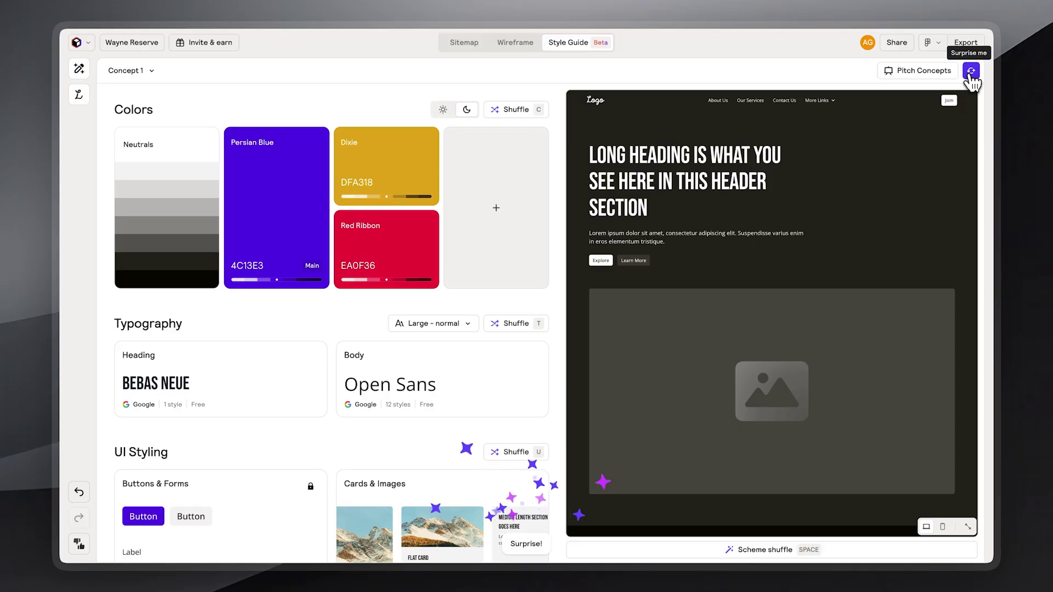
pyautogui.click(970, 77)
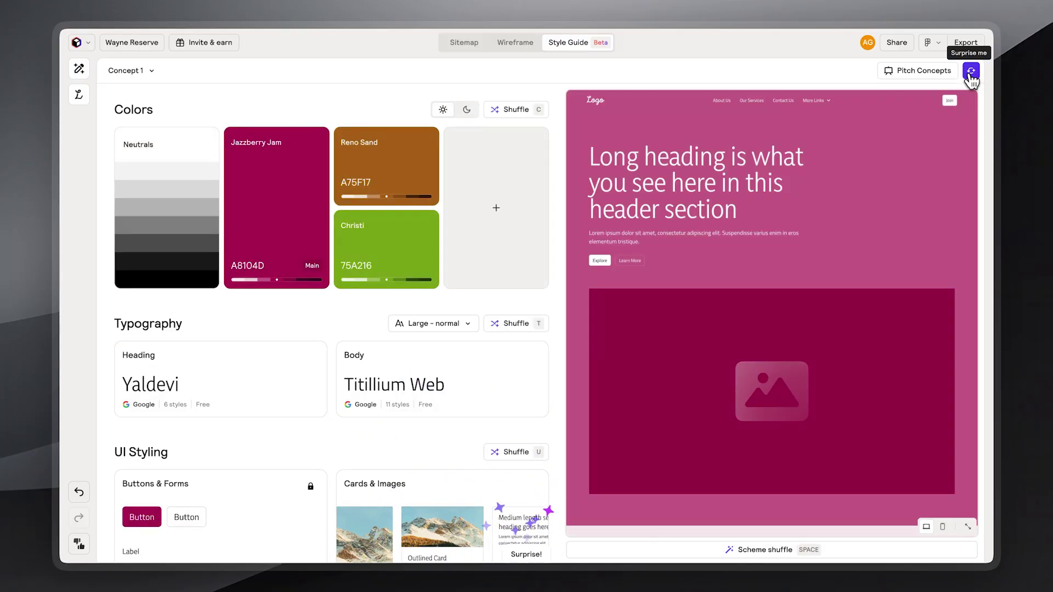
pyautogui.click(971, 77)
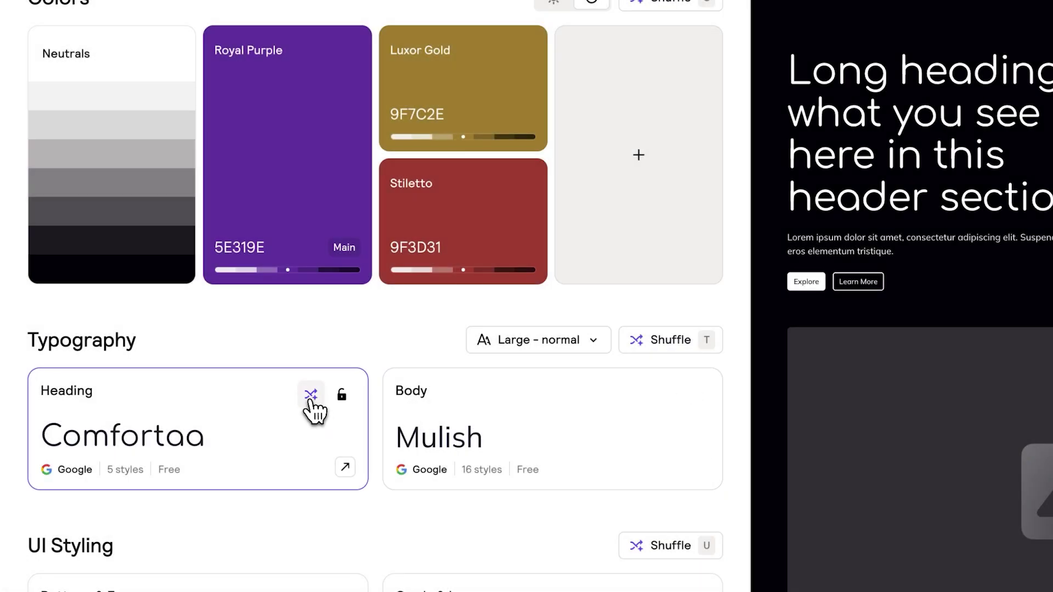
pyautogui.click(311, 395)
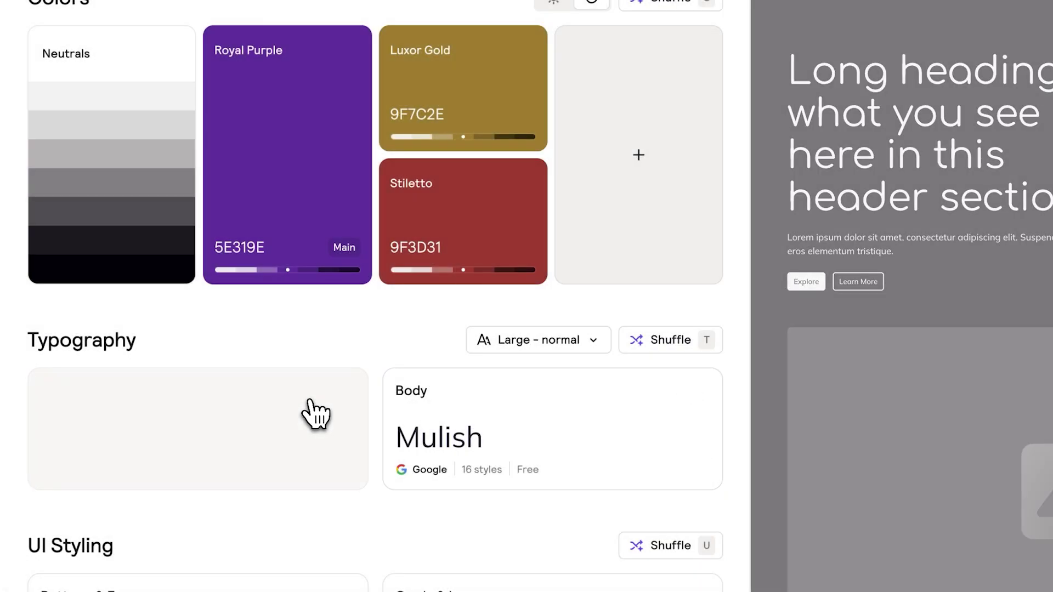
pyautogui.click(310, 395)
pyautogui.click(203, 411)
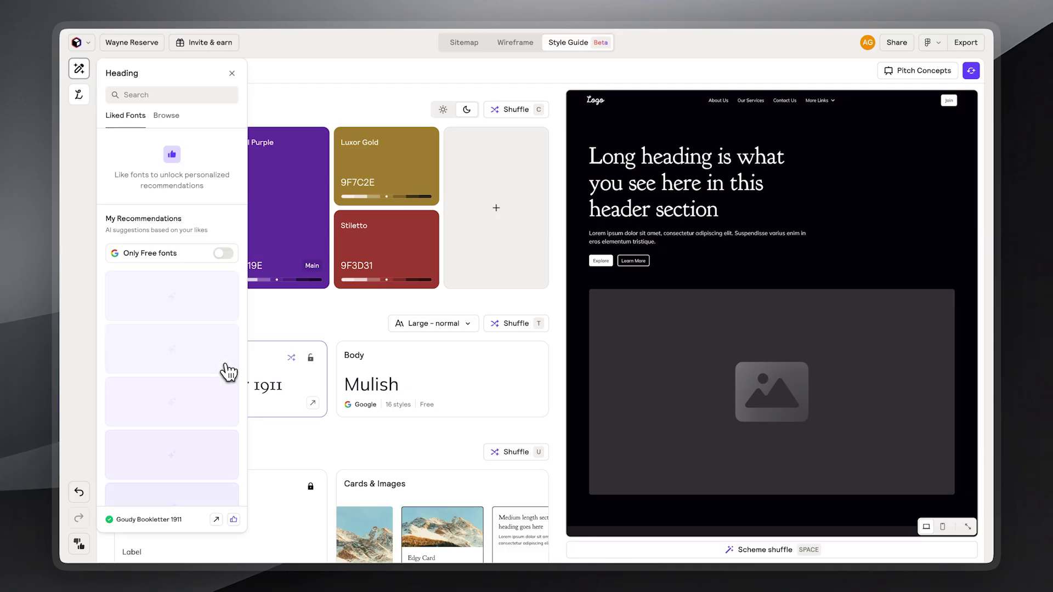
pyautogui.click(177, 97)
pyautogui.write('bebas')
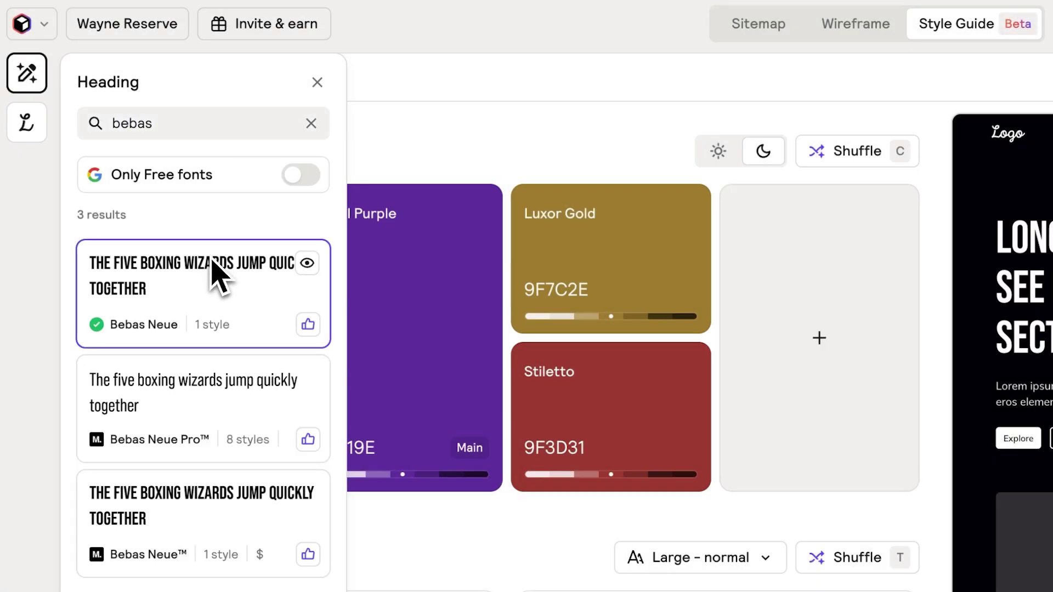
pyautogui.click(219, 275)
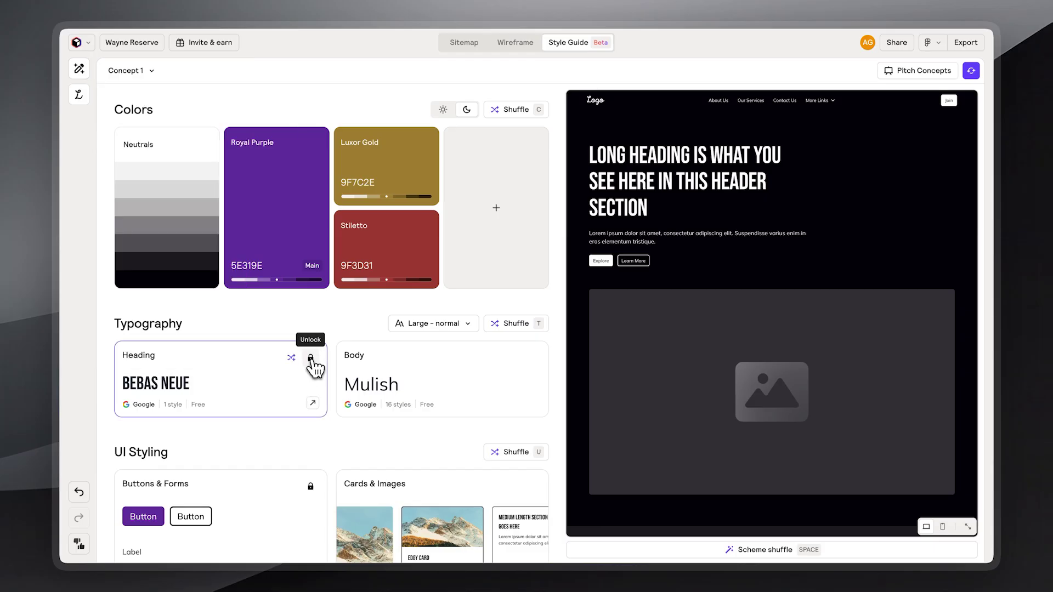
# Keep Bebas Neue locked and reshuffle to a Yellow and Scarlet palette with Mukta body
pyautogui.click(971, 71)
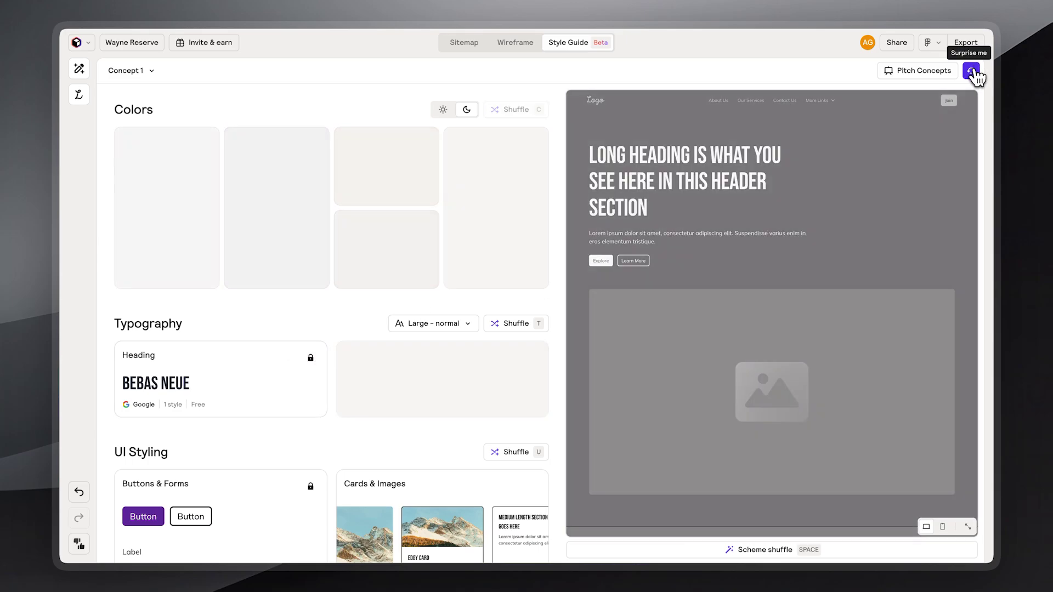
pyautogui.click(971, 71)
pyautogui.click(972, 72)
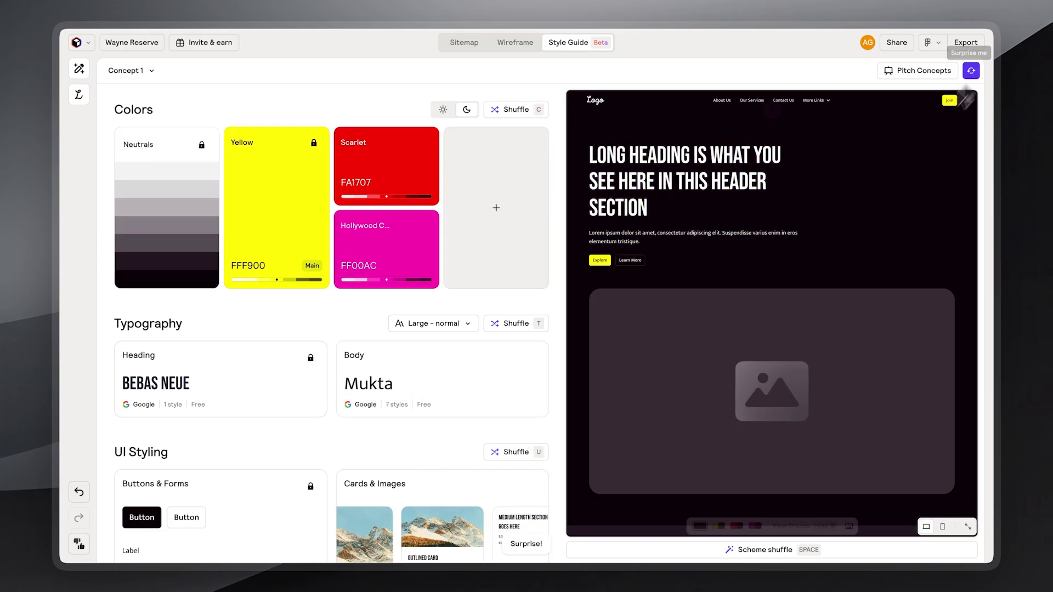
pyautogui.press('super')
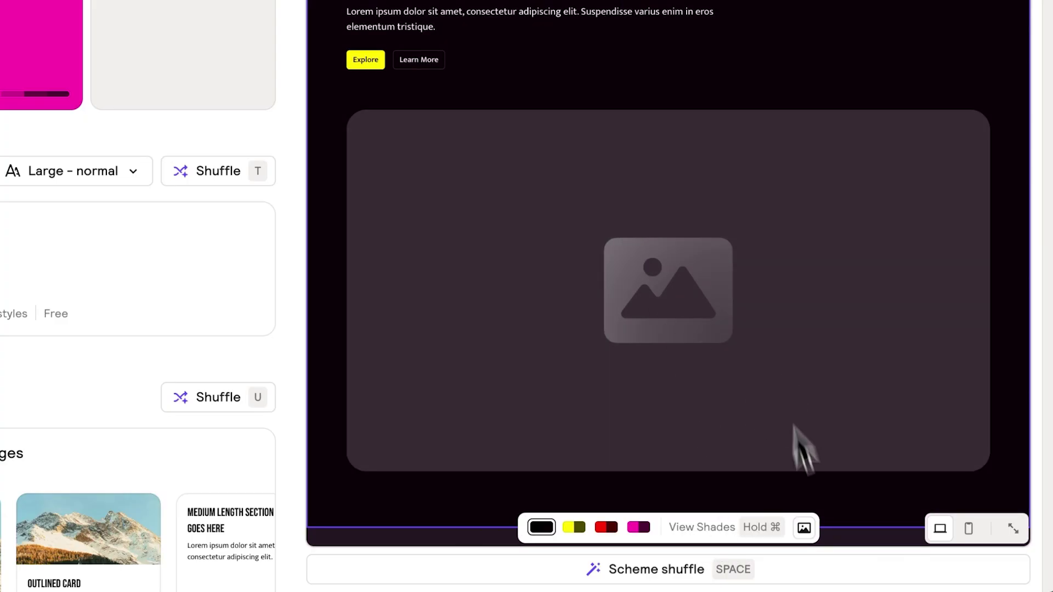
pyautogui.click(804, 527)
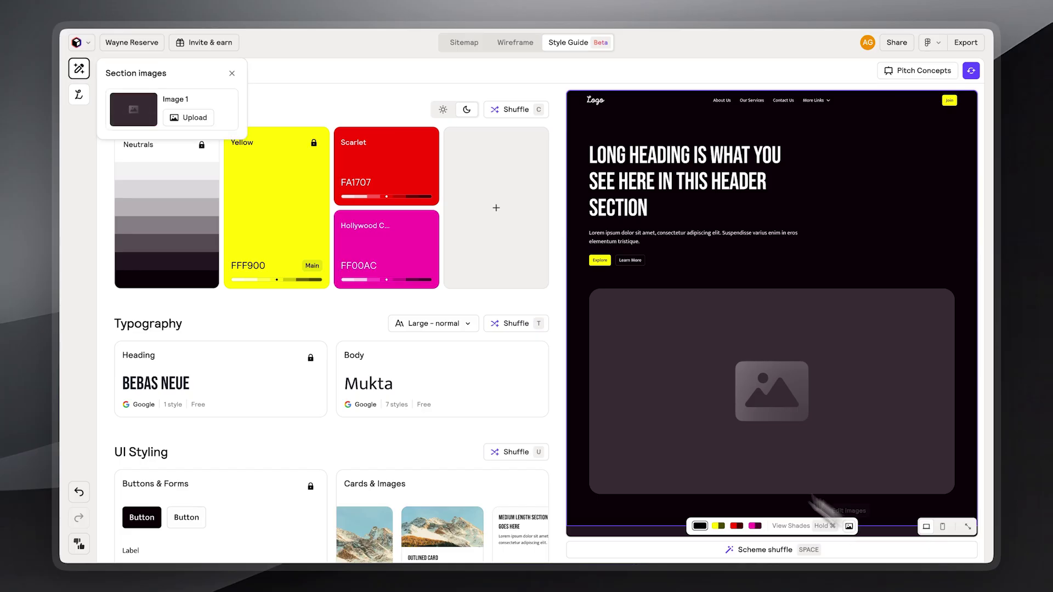
# Upload Hero-1.png as the hero photo and check it in the preview
pyautogui.click(193, 117)
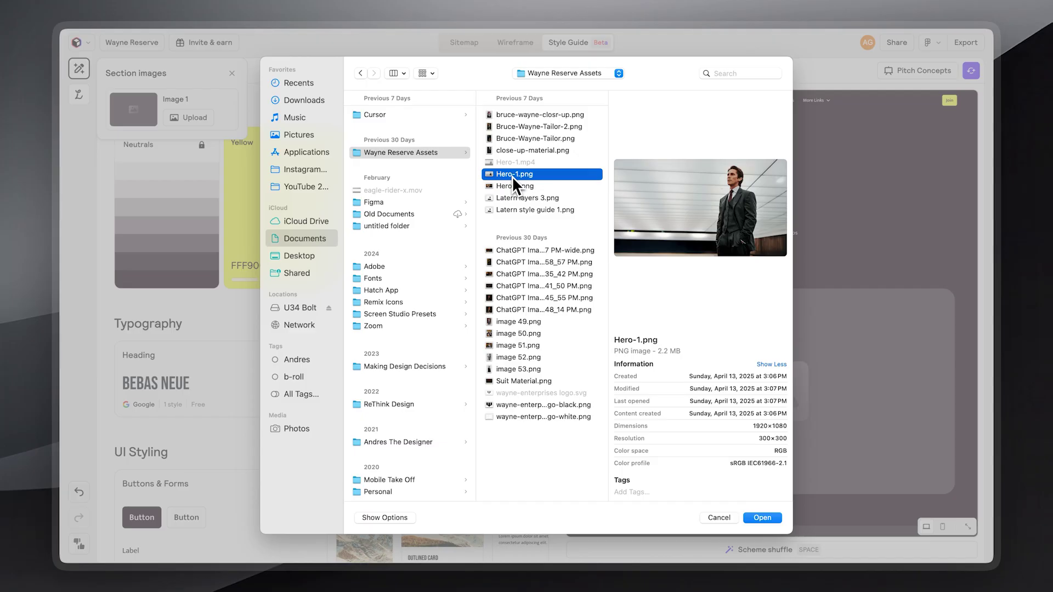
pyautogui.doubleClick(512, 176)
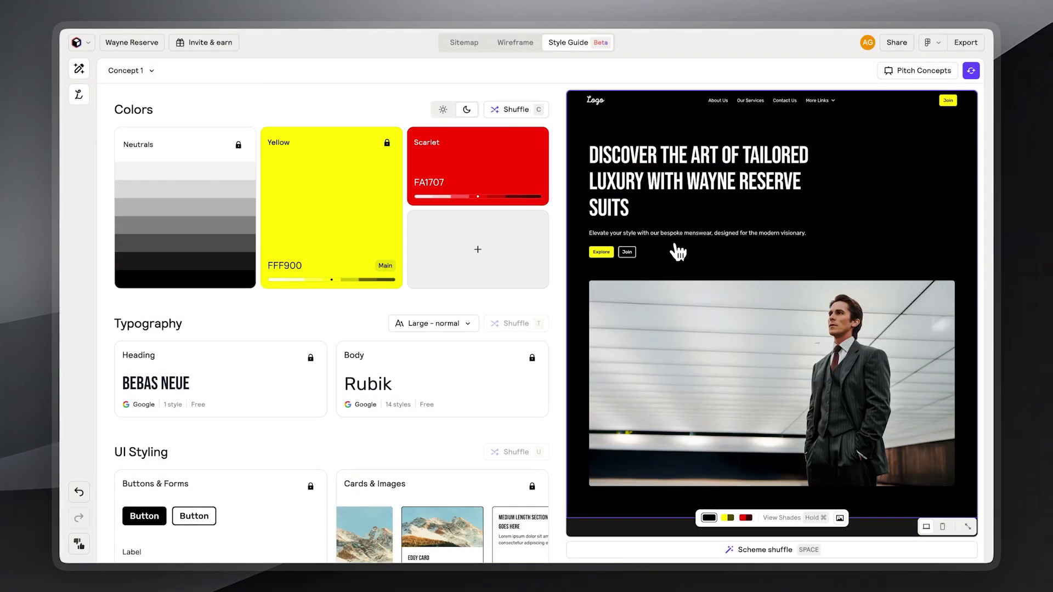
pyautogui.scroll(-2, 678, 252)
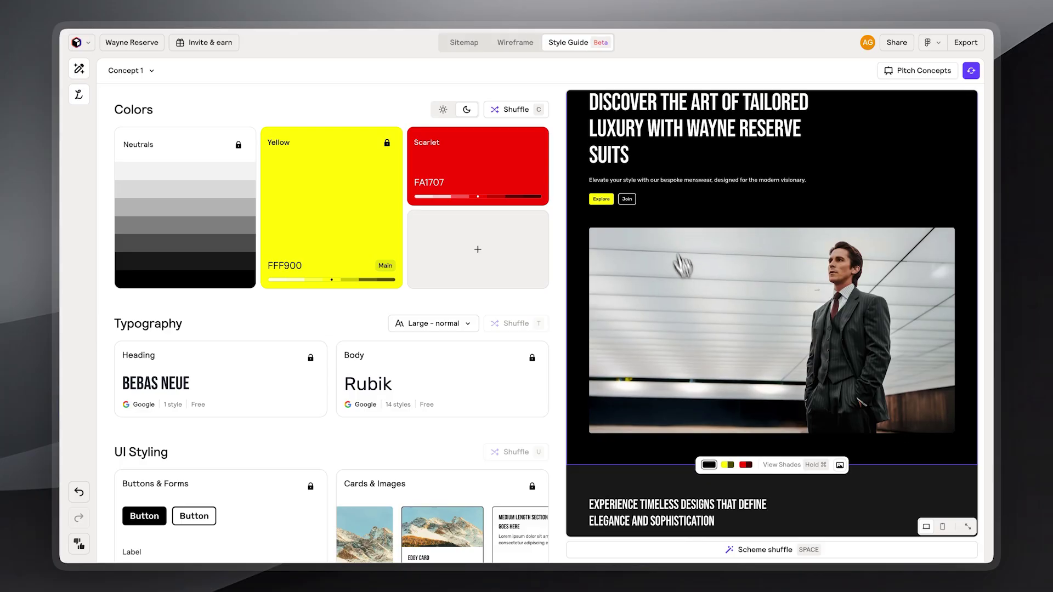
pyautogui.scroll(2, 719, 376)
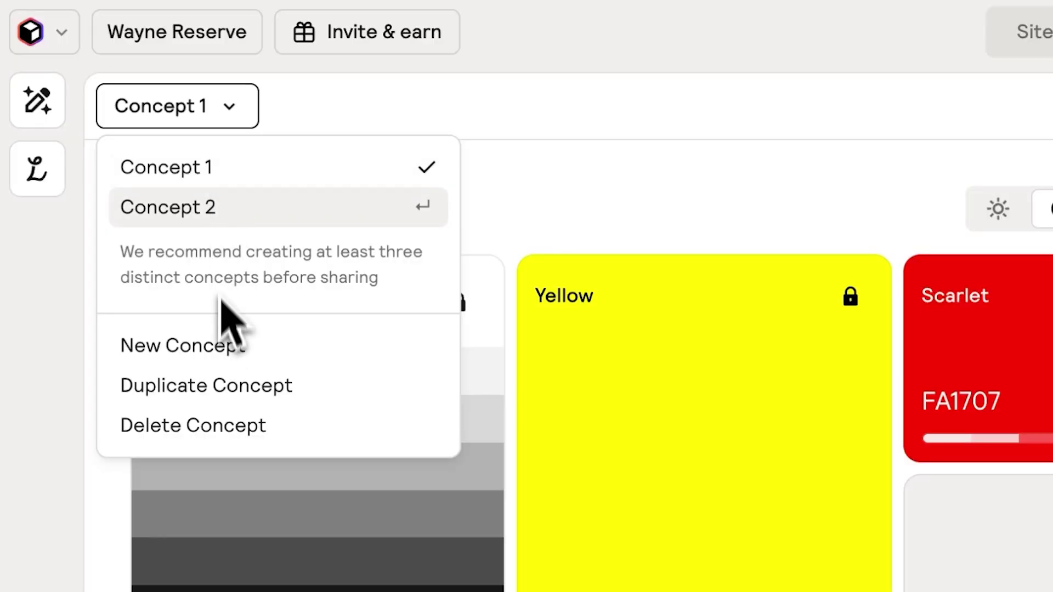
pyautogui.click(216, 349)
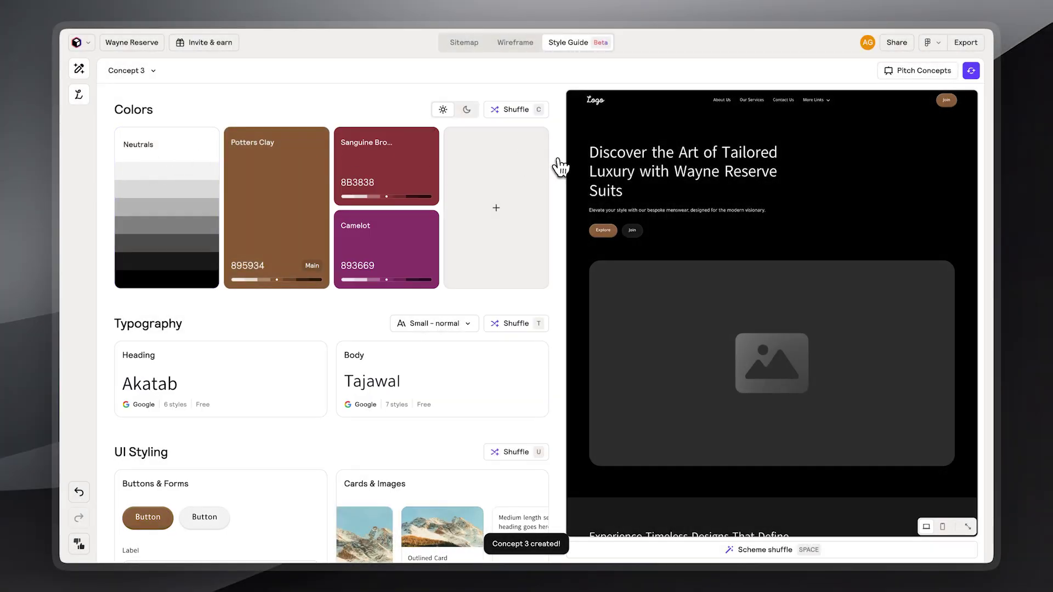
pyautogui.press('space')
pyautogui.click(292, 358)
pyautogui.press('space')
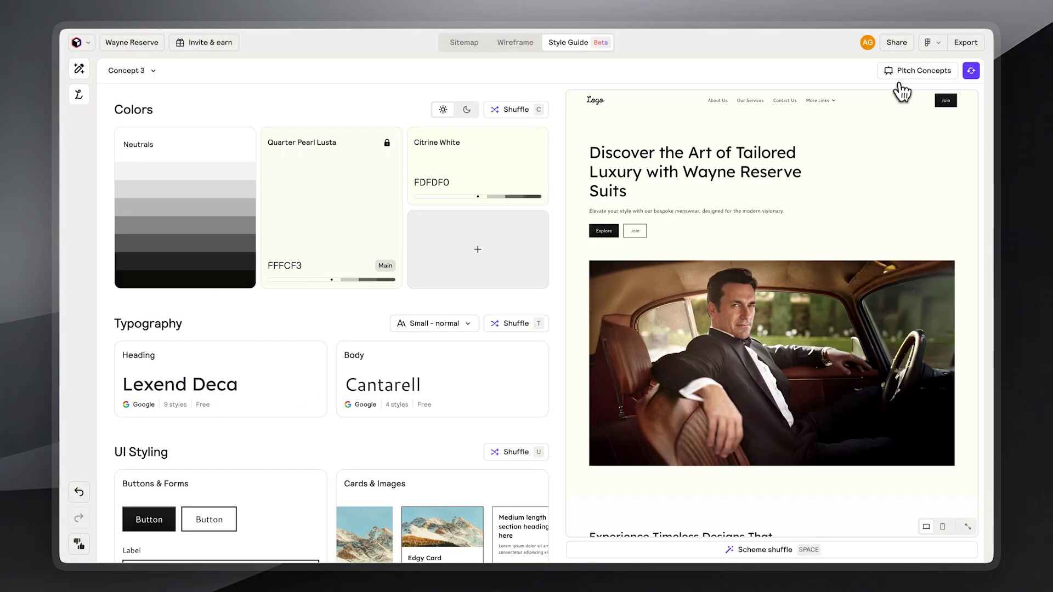
pyautogui.click(899, 72)
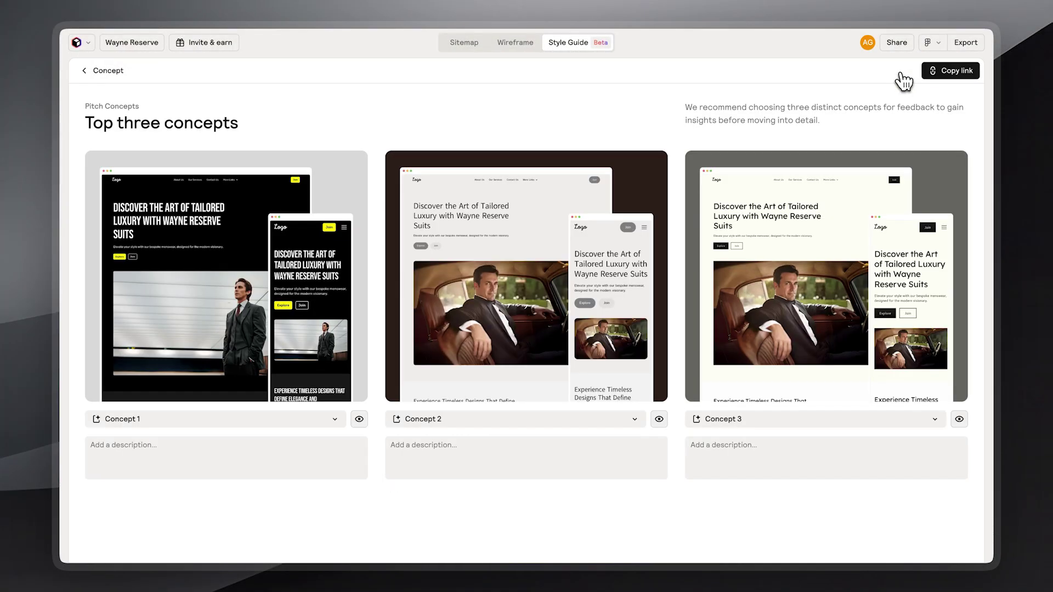
pyautogui.moveTo(617, 239)
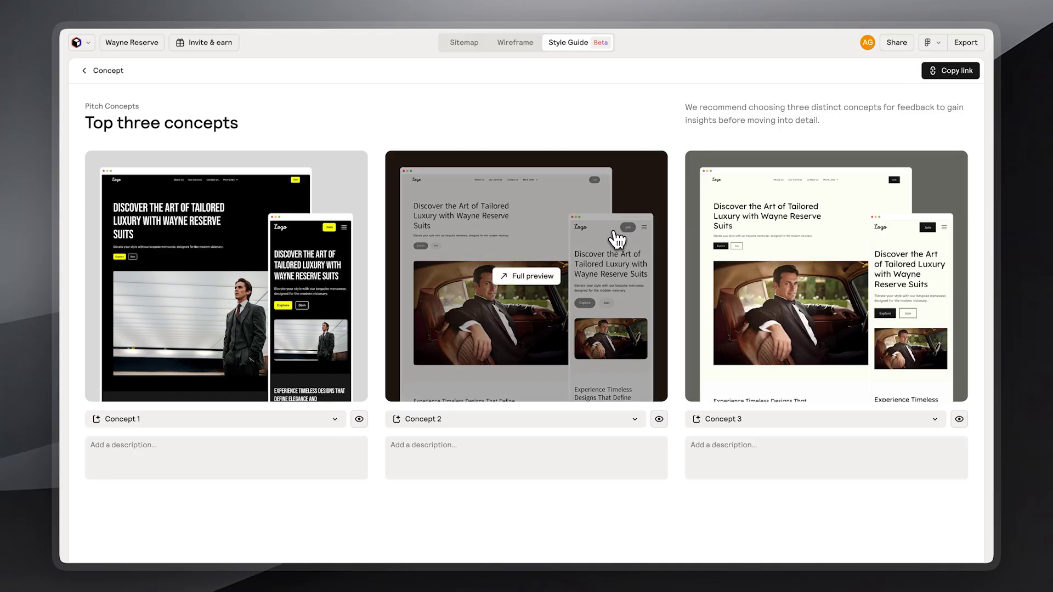
pyautogui.moveTo(780, 262)
pyautogui.moveTo(337, 257)
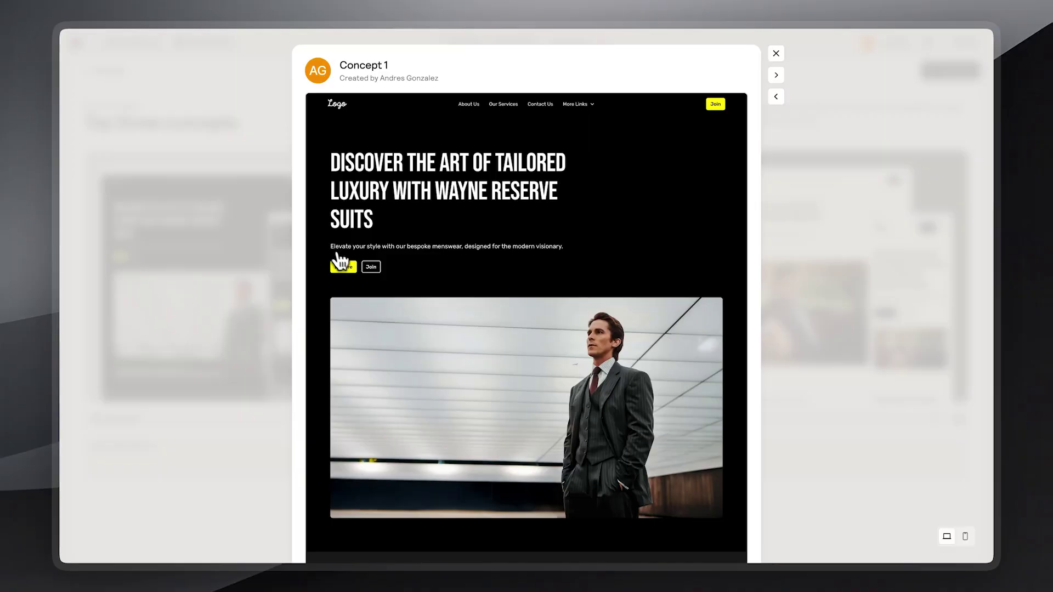
pyautogui.scroll(-15, 507, 284)
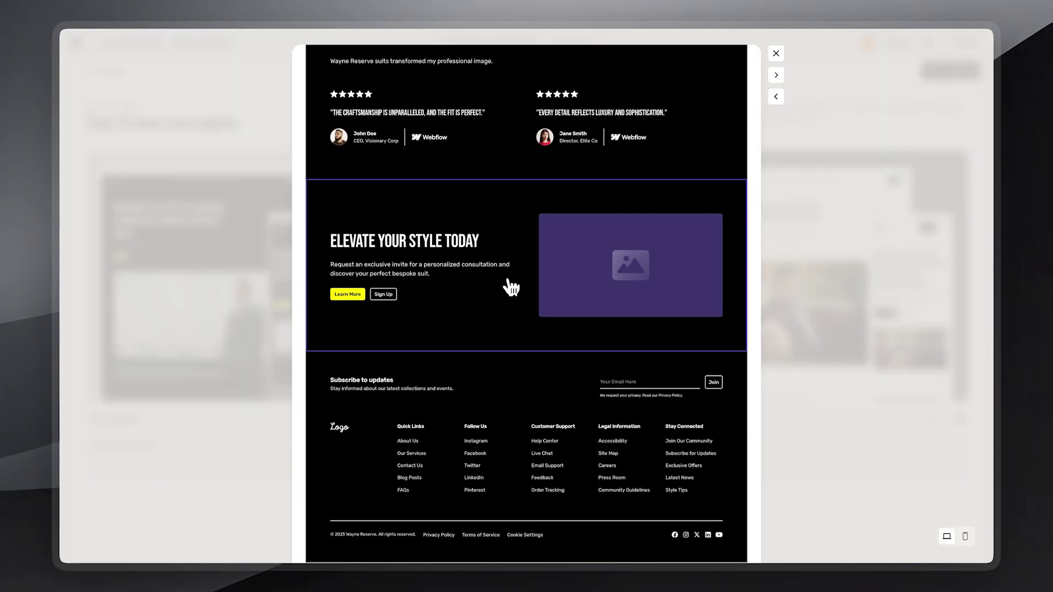
pyautogui.scroll(15, 510, 287)
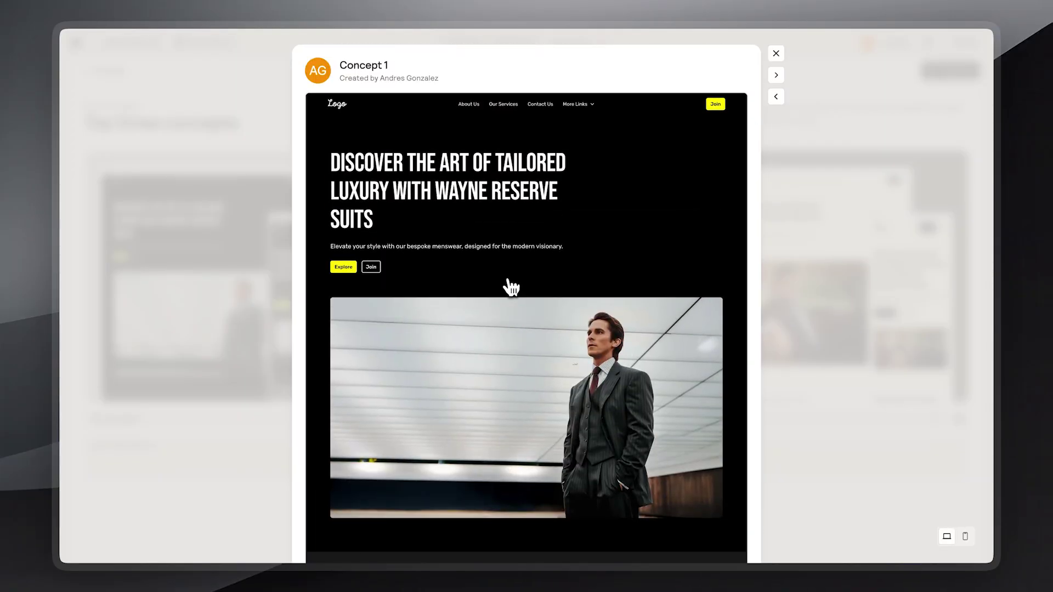
pyautogui.click(777, 54)
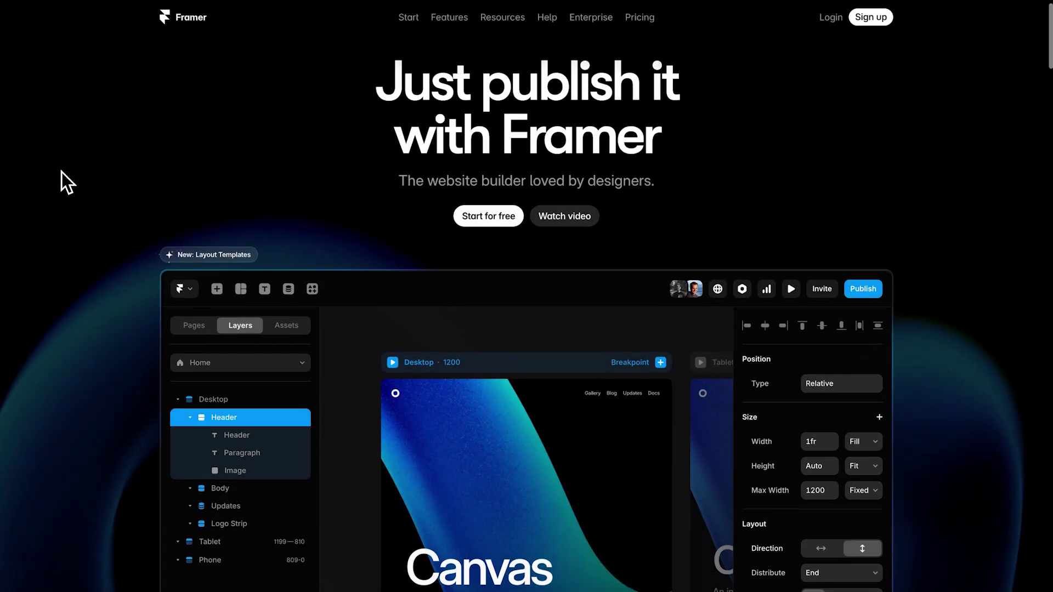
pyautogui.scroll(-3, 62, 175)
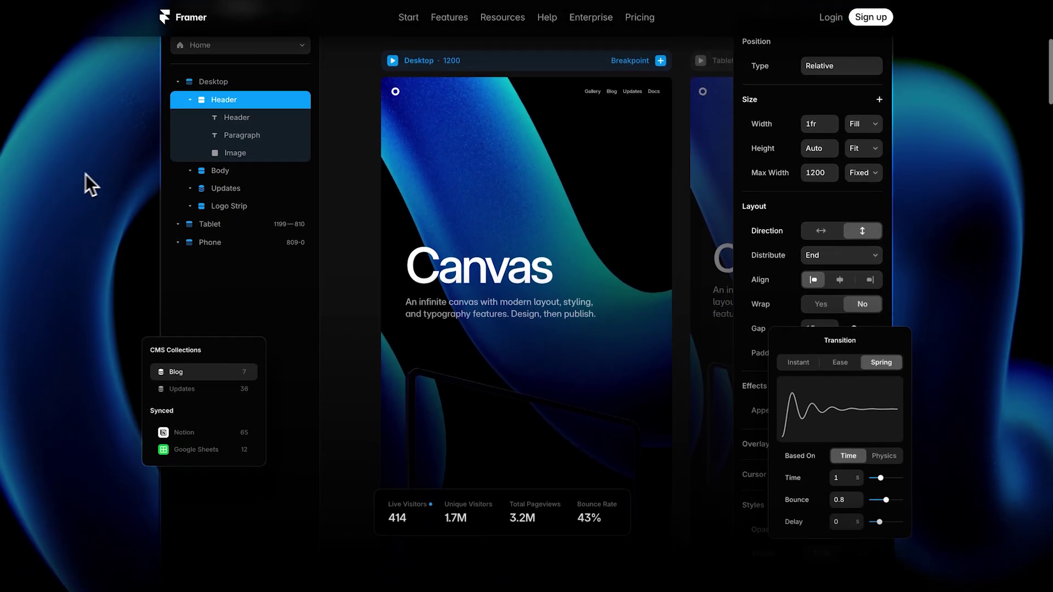
pyautogui.scroll(-8, 278, 207)
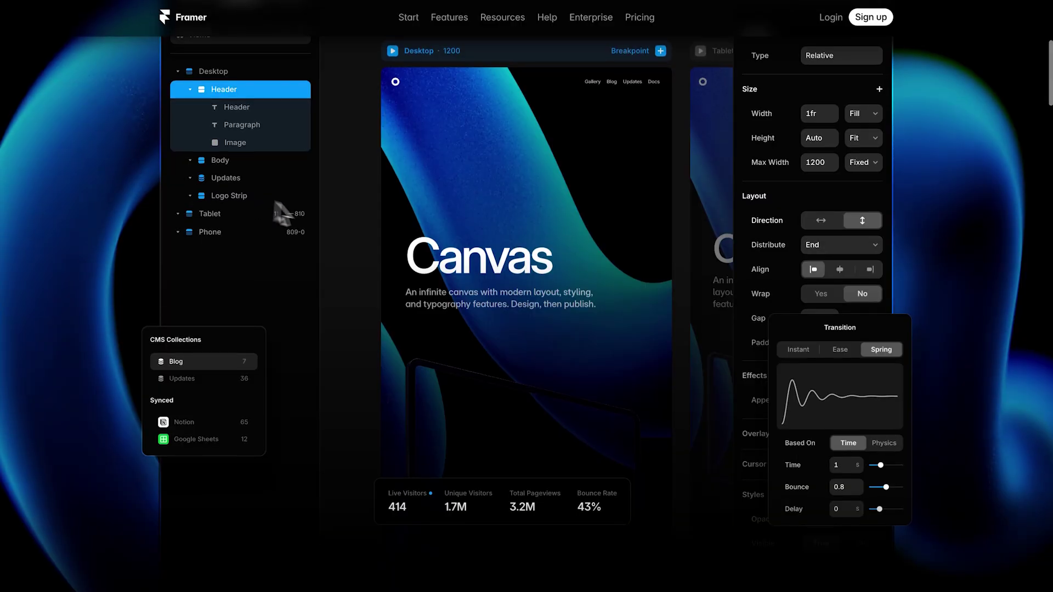
pyautogui.scroll(-6, 606, 359)
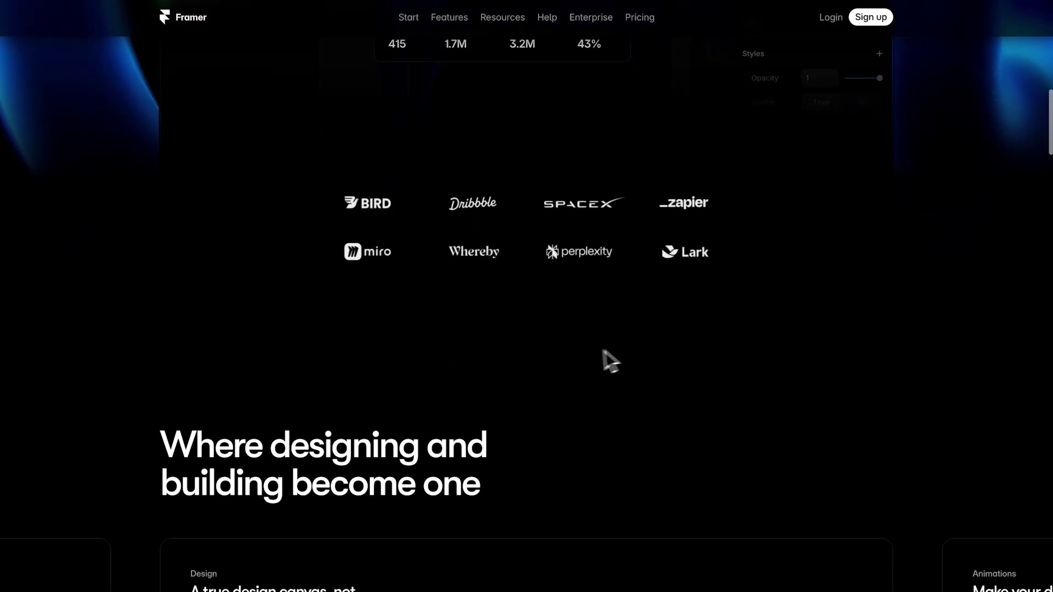
pyautogui.scroll(-4, 251, 331)
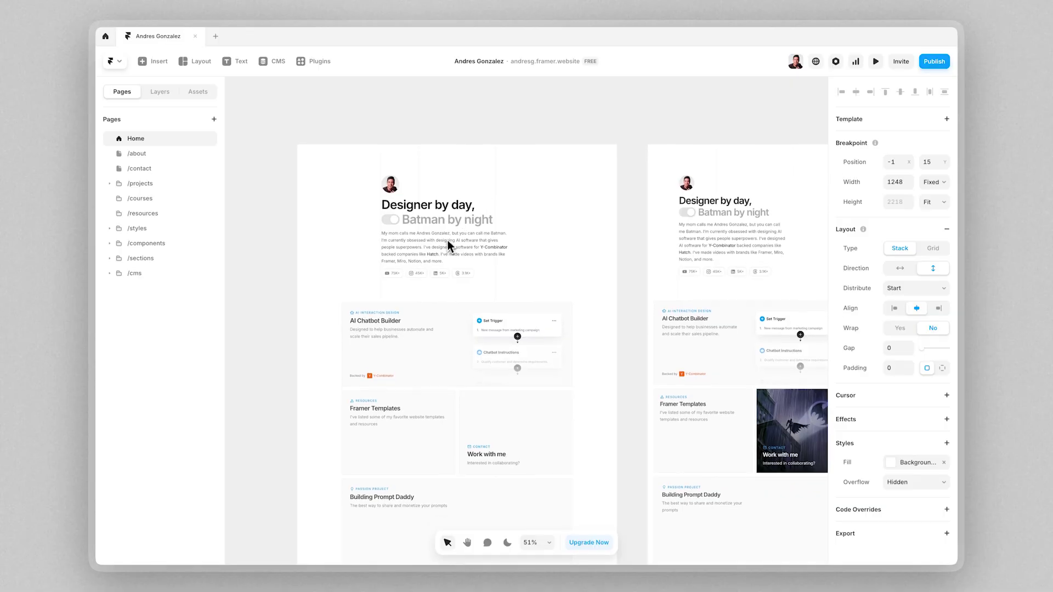
# Preview the site full size and widen it to test responsiveness
pyautogui.click(437, 256)
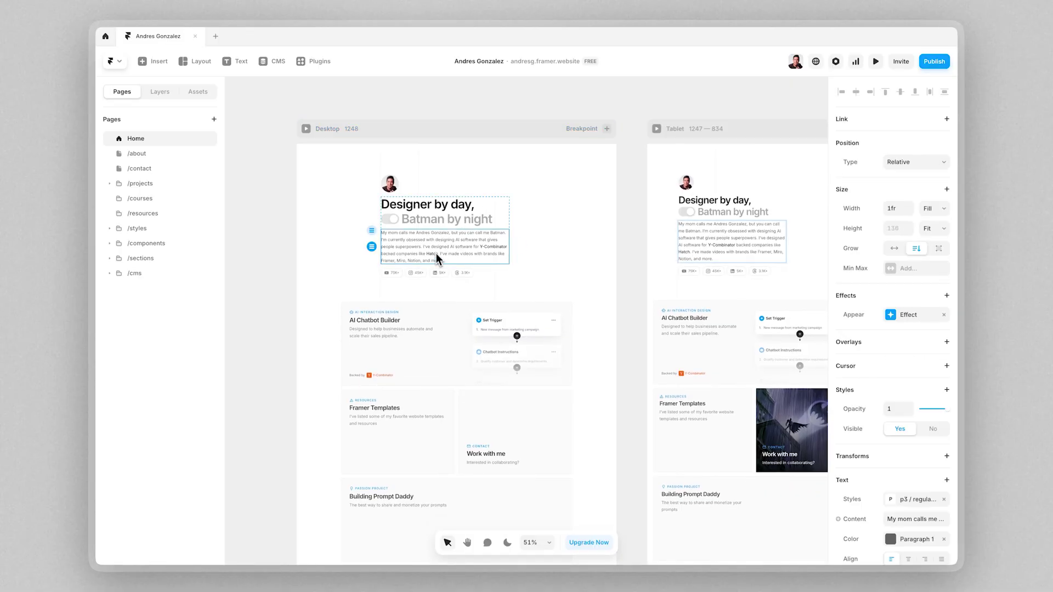
pyautogui.click(874, 62)
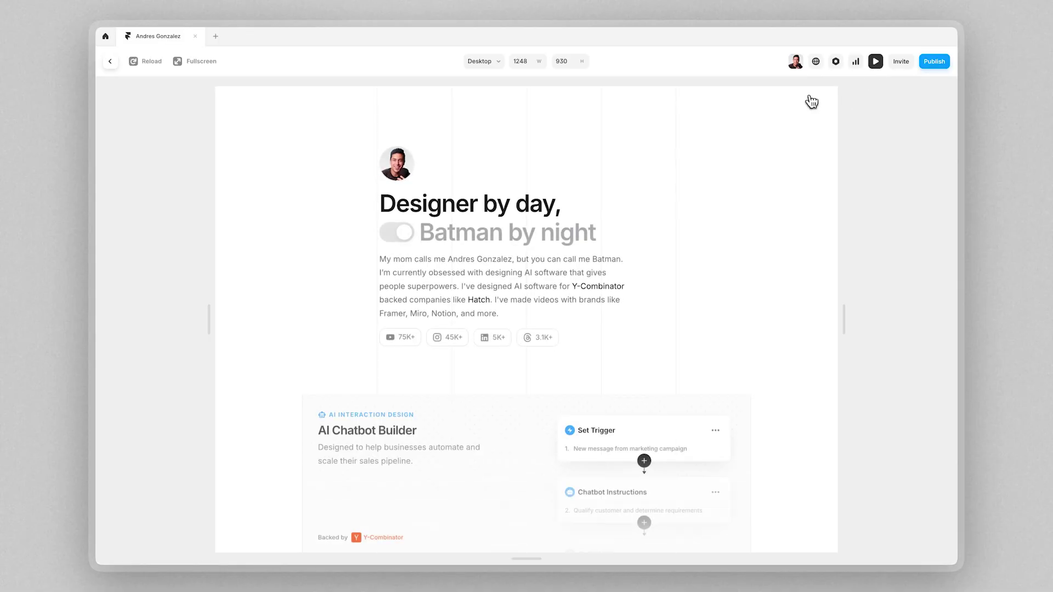
pyautogui.moveTo(850, 316); pyautogui.dragTo(883, 322)
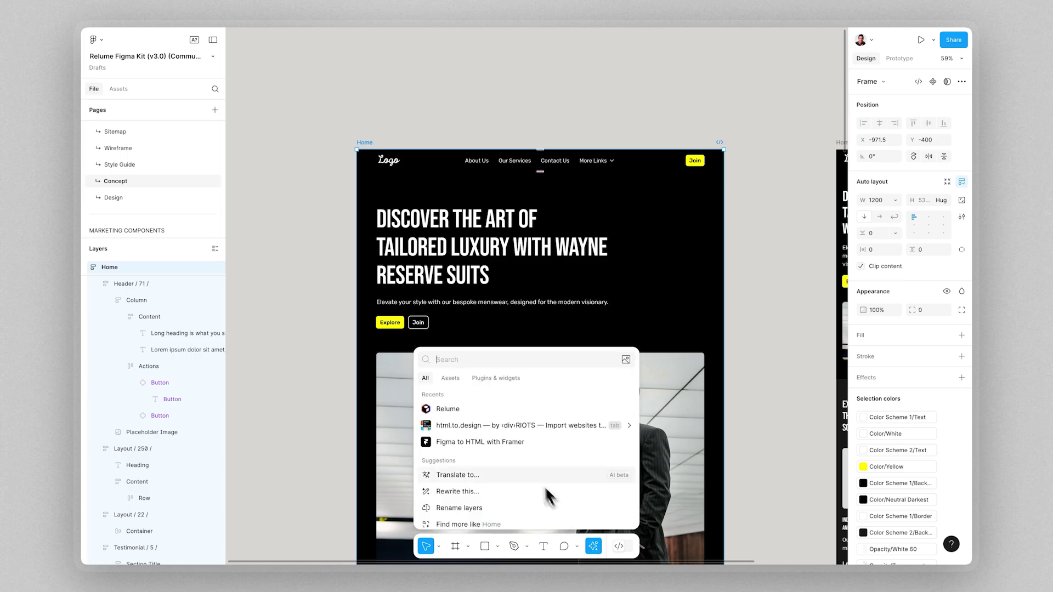
# Copy the Figma design to the clipboard for Framer with the Figma to HTML plugin
pyautogui.press('Escape')
pyautogui.click(525, 376)
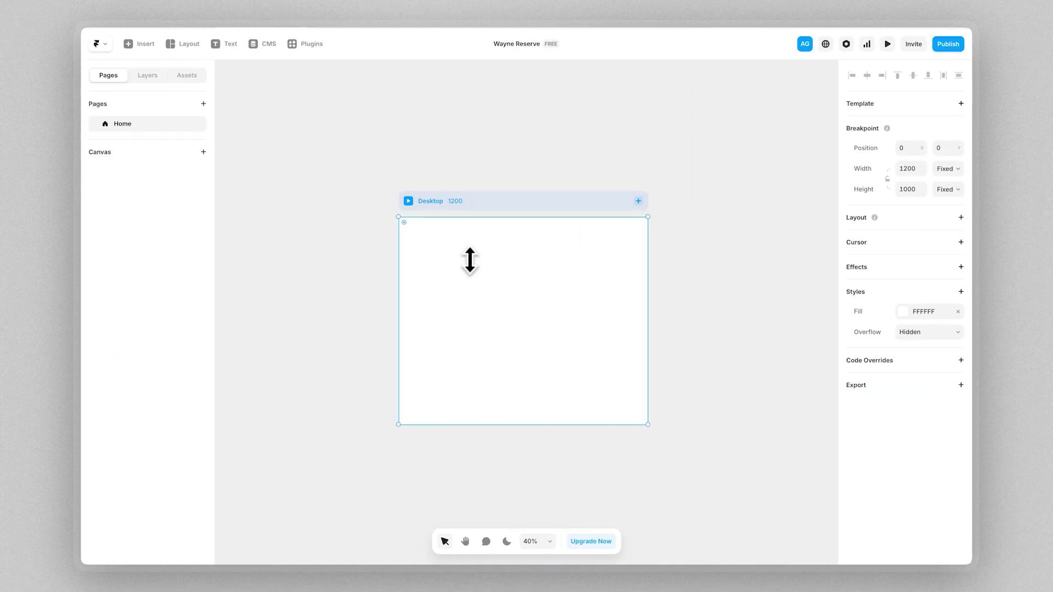
pyautogui.rightClick(458, 244)
# Paste the Wayne Reserve homepage into the Desktop breakpoint and set its width to 1200
pyautogui.rightClick(436, 245)
pyautogui.moveTo(441, 291)
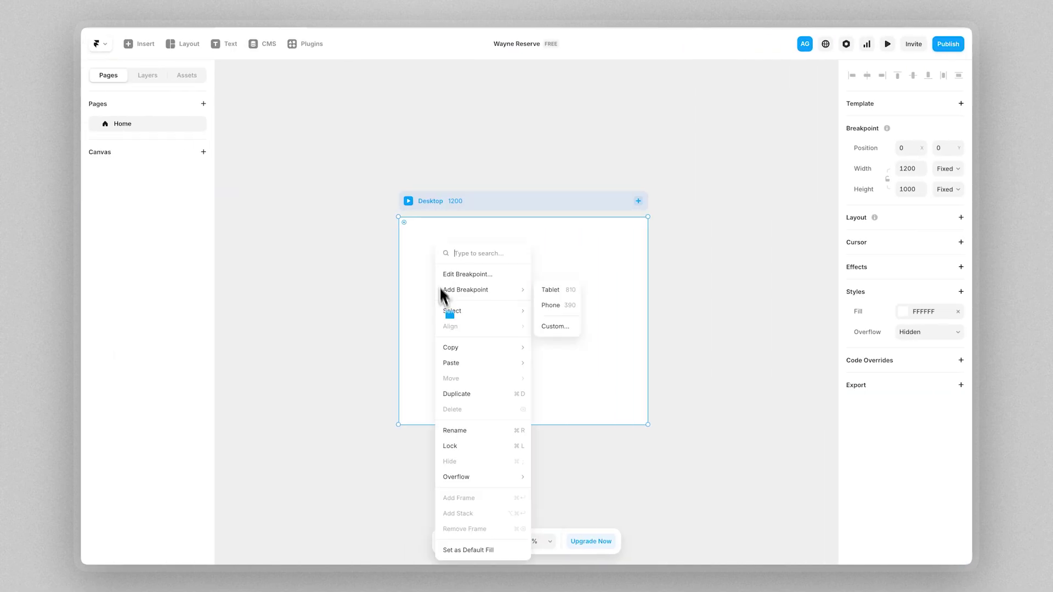
pyautogui.click(543, 363)
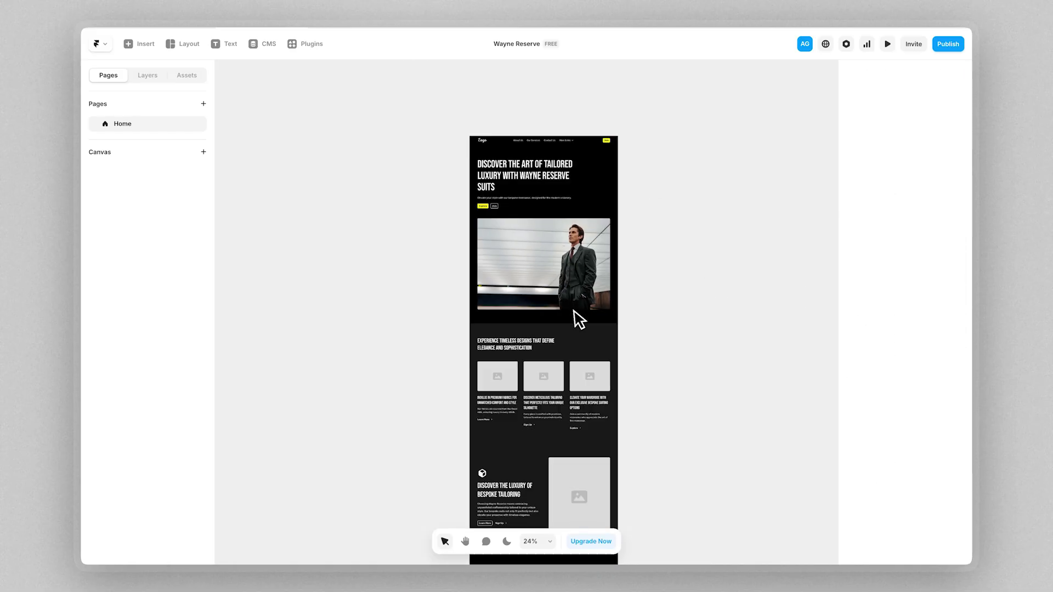
pyautogui.moveTo(622, 174); pyautogui.dragTo(617, 206)
pyautogui.hotkey('shift', '1')
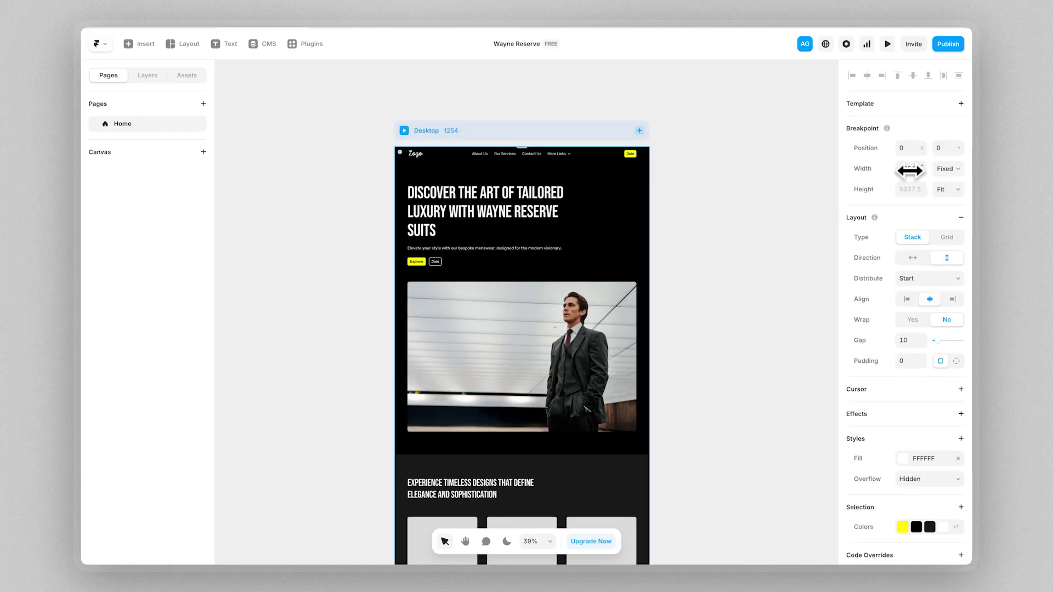
pyautogui.write('1200')
pyautogui.press('Return')
# Add a Tablet breakpoint beside the Desktop breakpoint
pyautogui.click(421, 256)
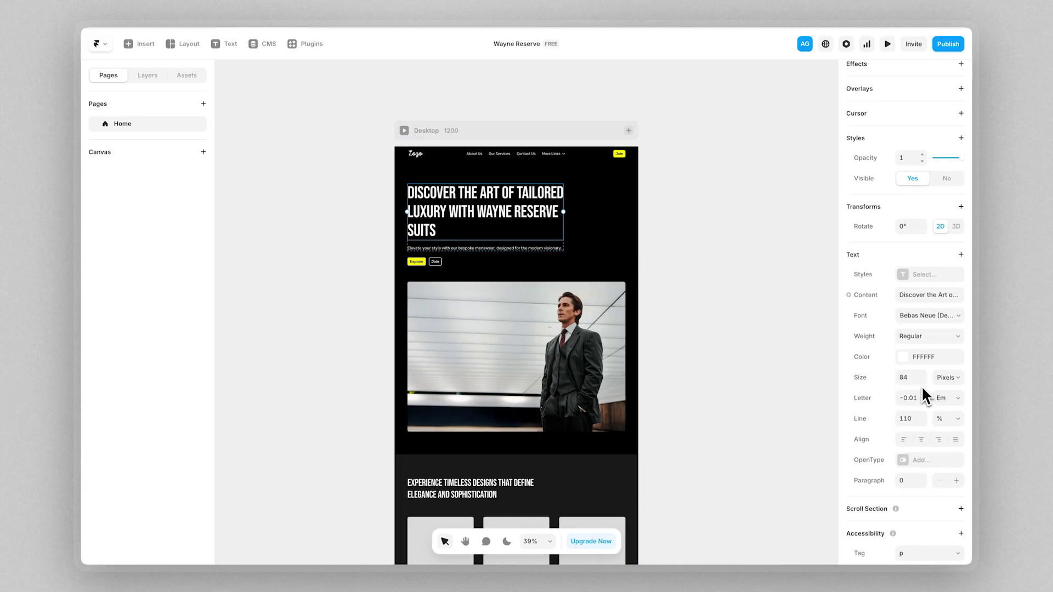
pyautogui.click(360, 174)
pyautogui.click(628, 131)
pyautogui.click(649, 159)
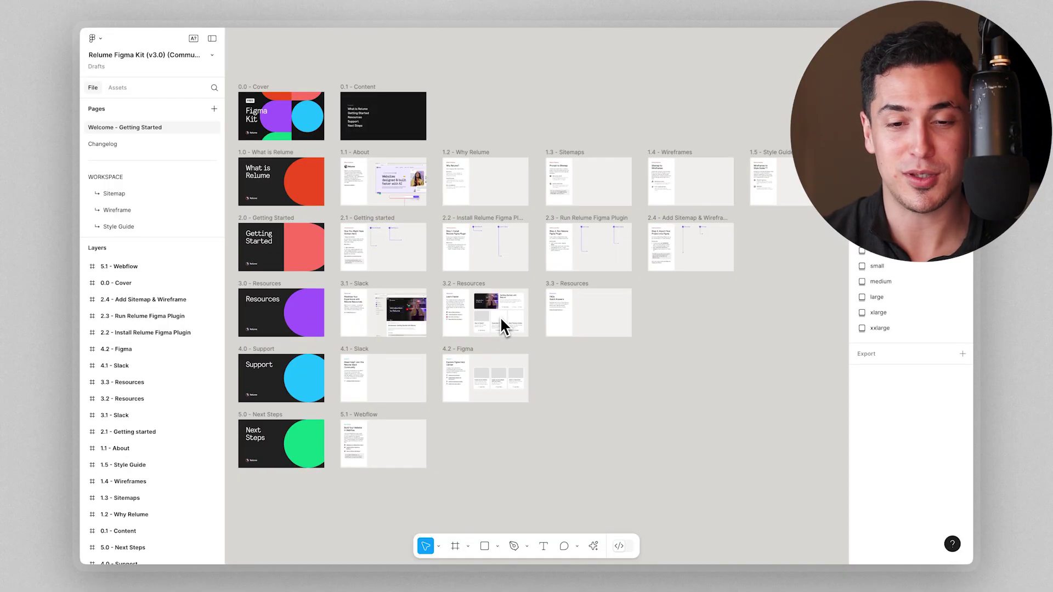
# Switch to the kit's Style Guide page and pan across its Typography, Variables and Radius frames
pyautogui.scroll(-3, 505, 324)
pyautogui.hscroll(-3, 506, 324)
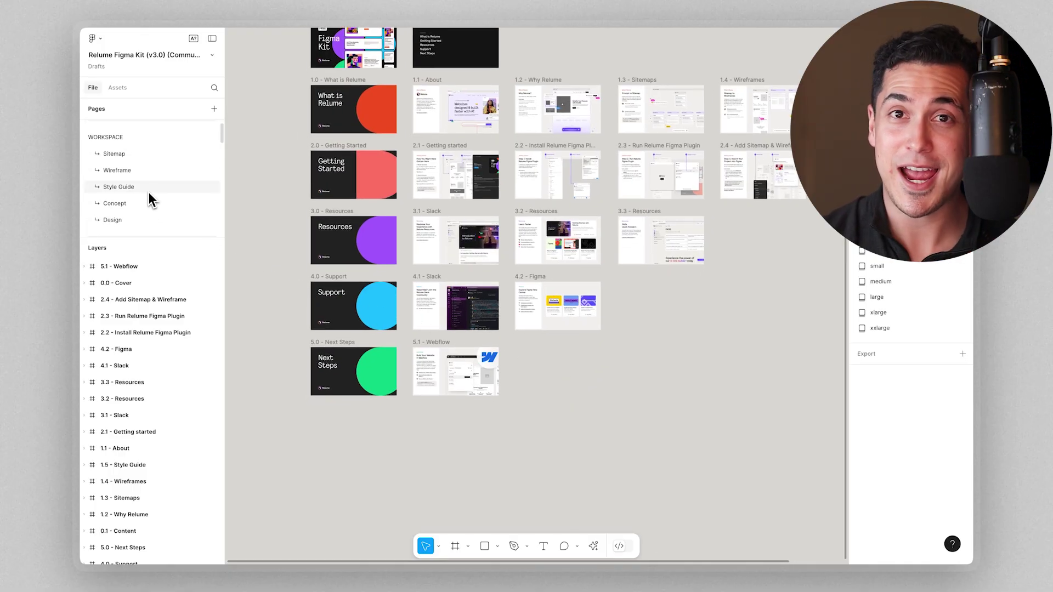
pyautogui.click(150, 192)
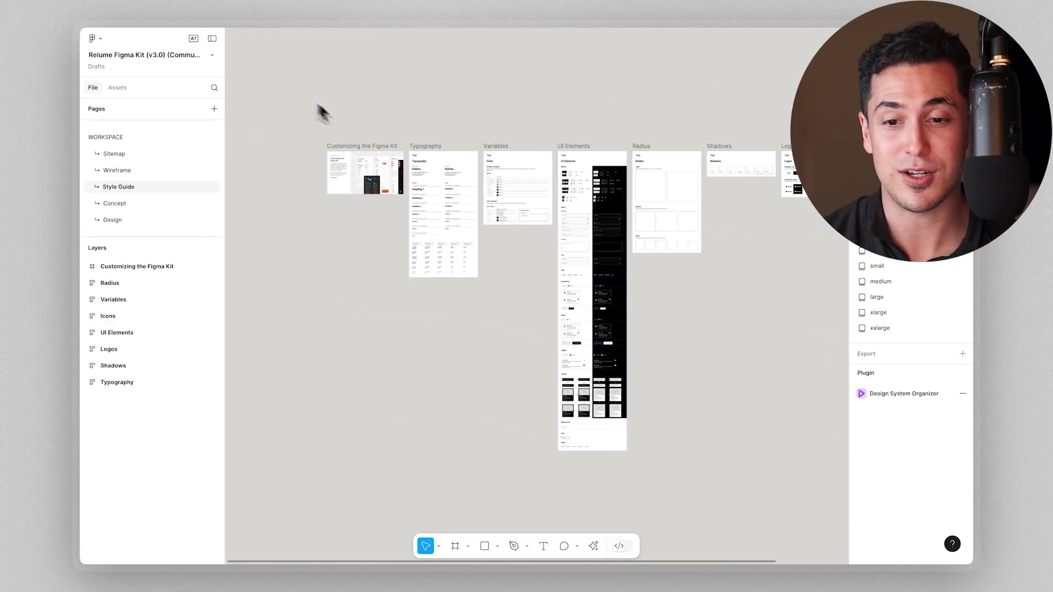
pyautogui.scroll(5, 531, 153)
pyautogui.hscroll(10, 584, 216)
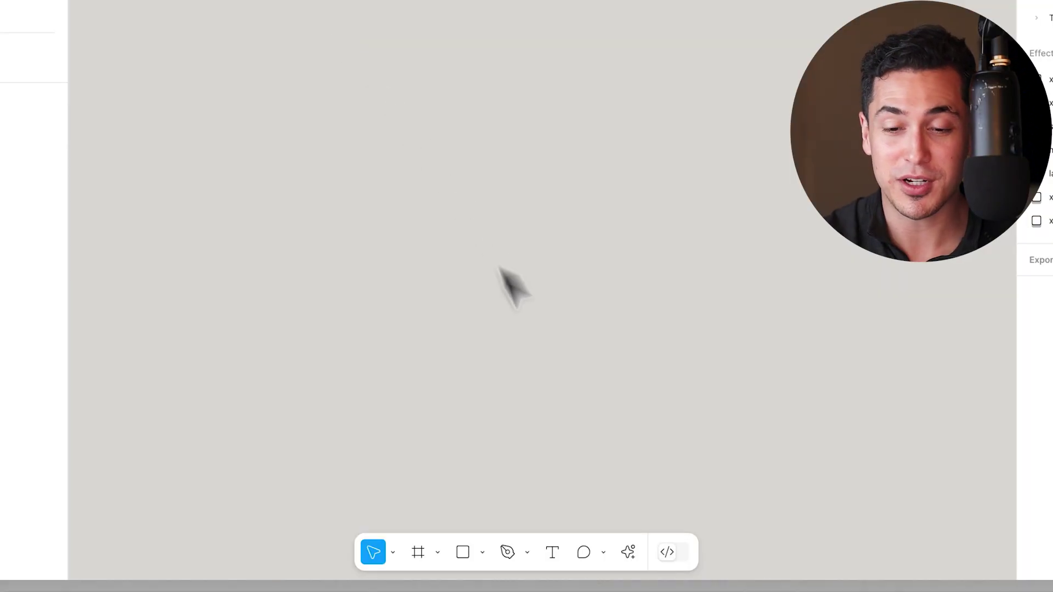
# Run the Relume plugin on the Wayne Reserve project and import its Concept 1 style guide
pyautogui.click(627, 551)
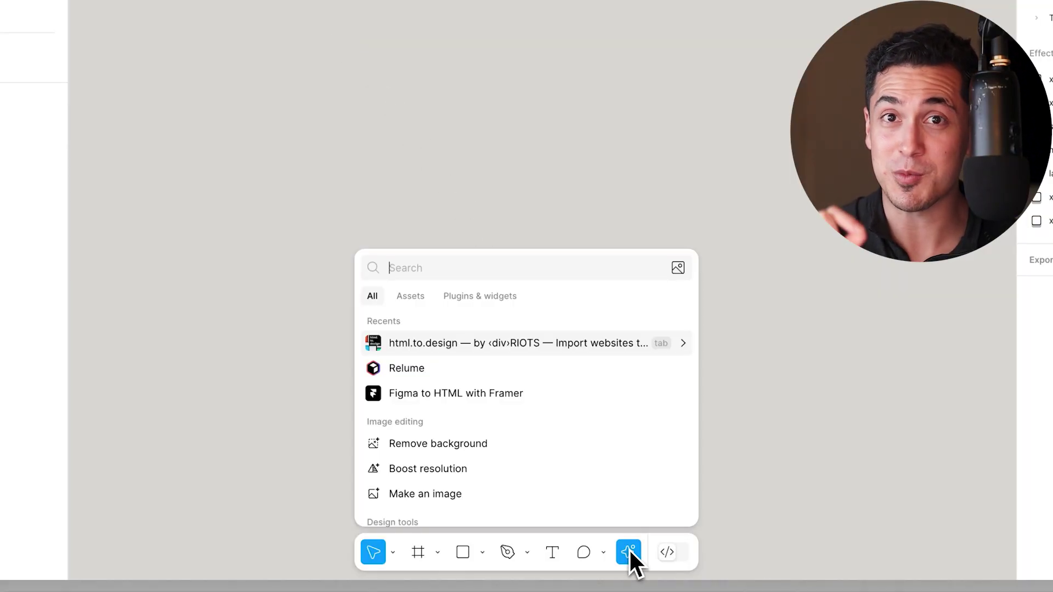
pyautogui.click(423, 377)
pyautogui.moveTo(894, 134); pyautogui.dragTo(526, 47)
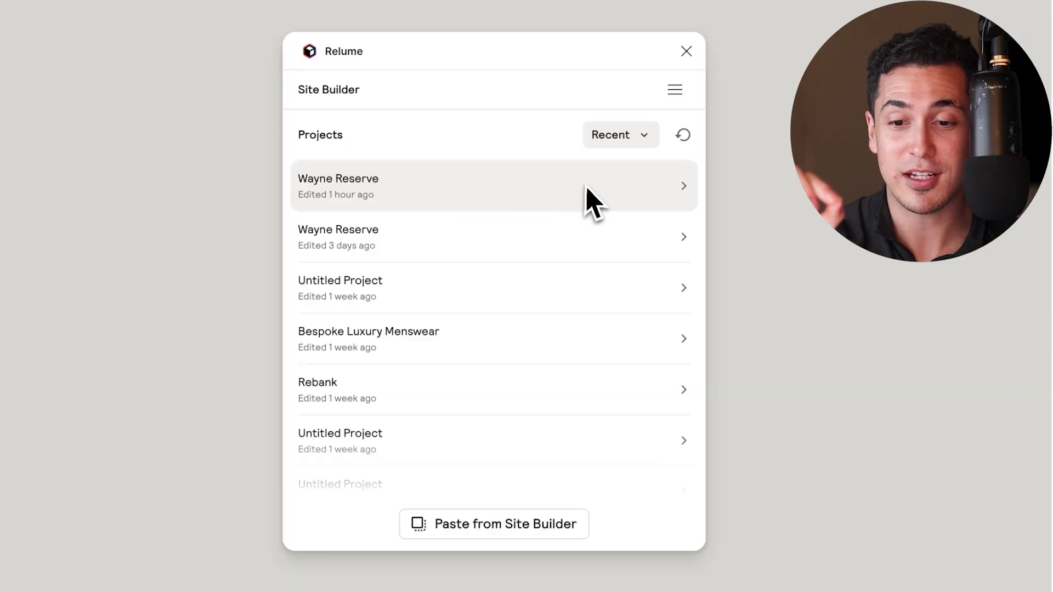
pyautogui.click(588, 198)
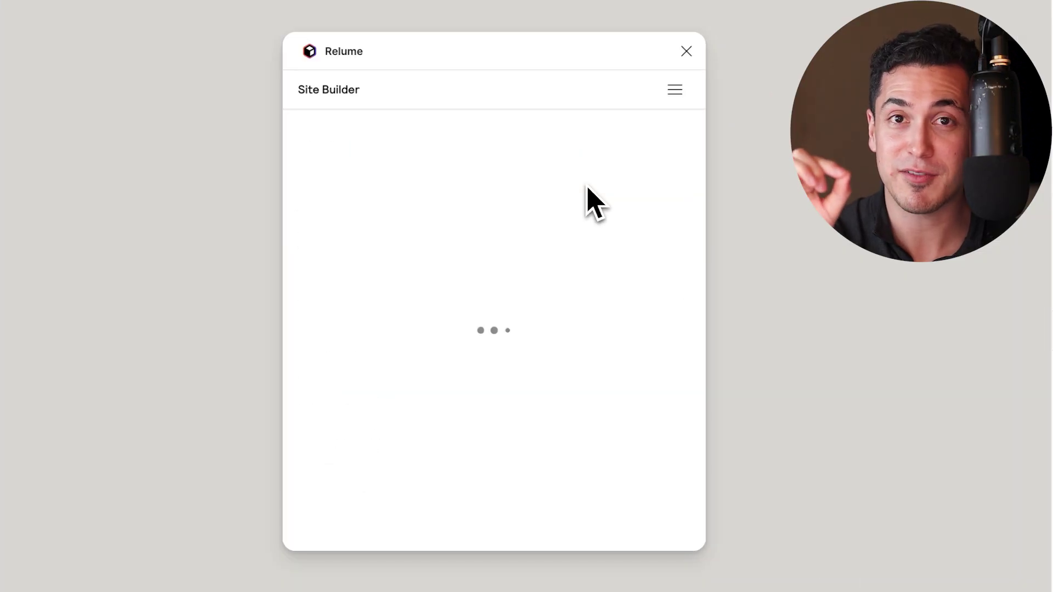
pyautogui.scroll(-2, 554, 258)
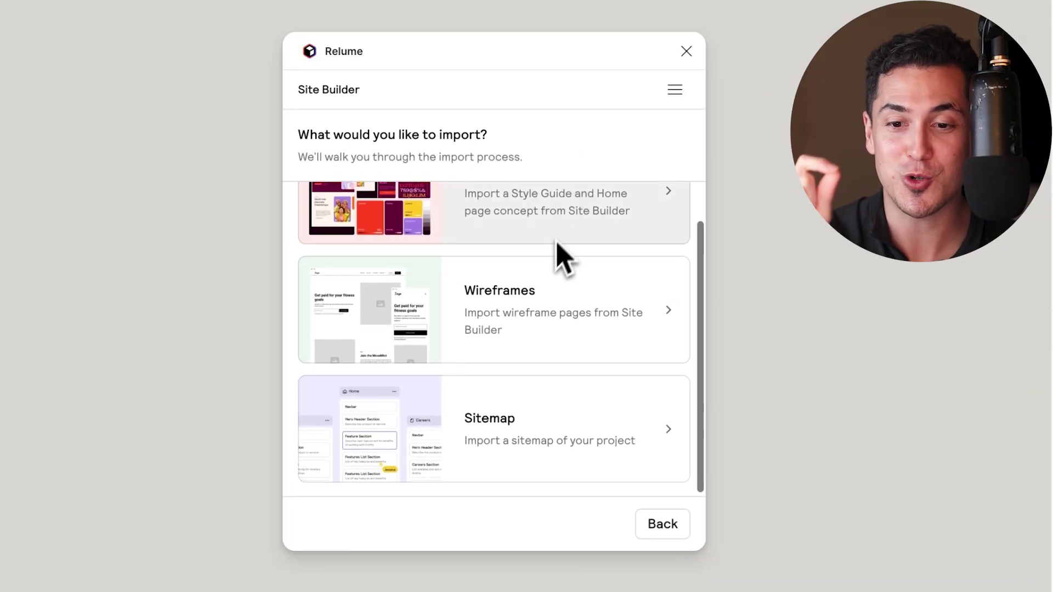
pyautogui.scroll(2, 512, 439)
pyautogui.click(515, 268)
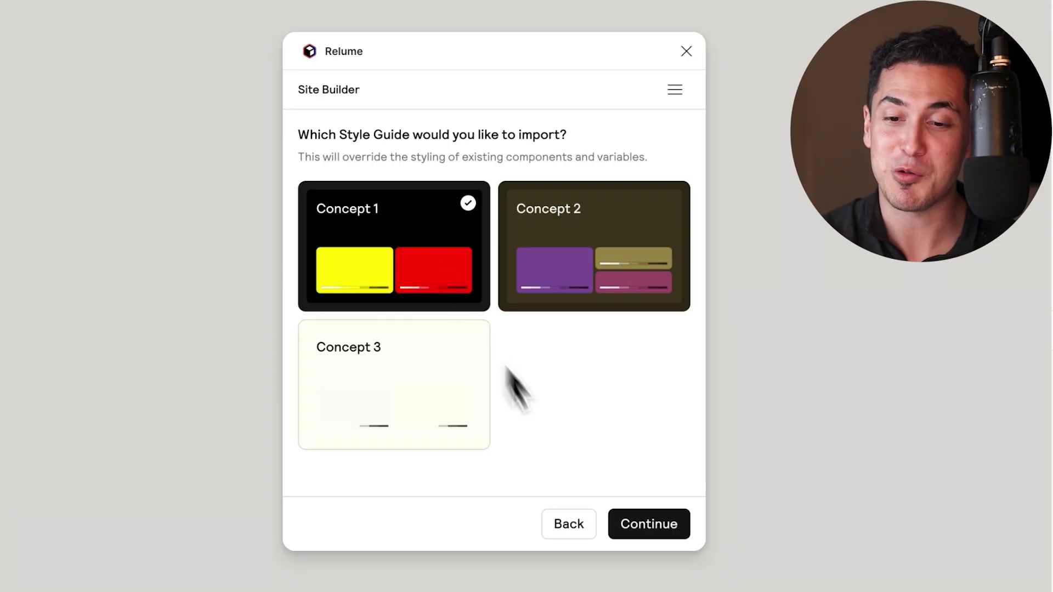
pyautogui.click(649, 524)
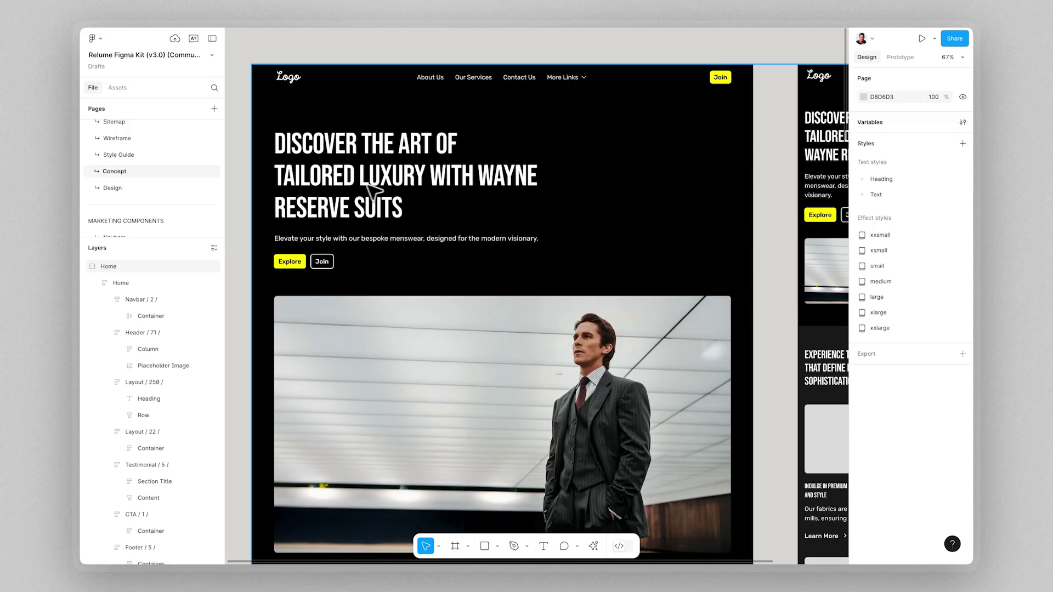
pyautogui.click(347, 174)
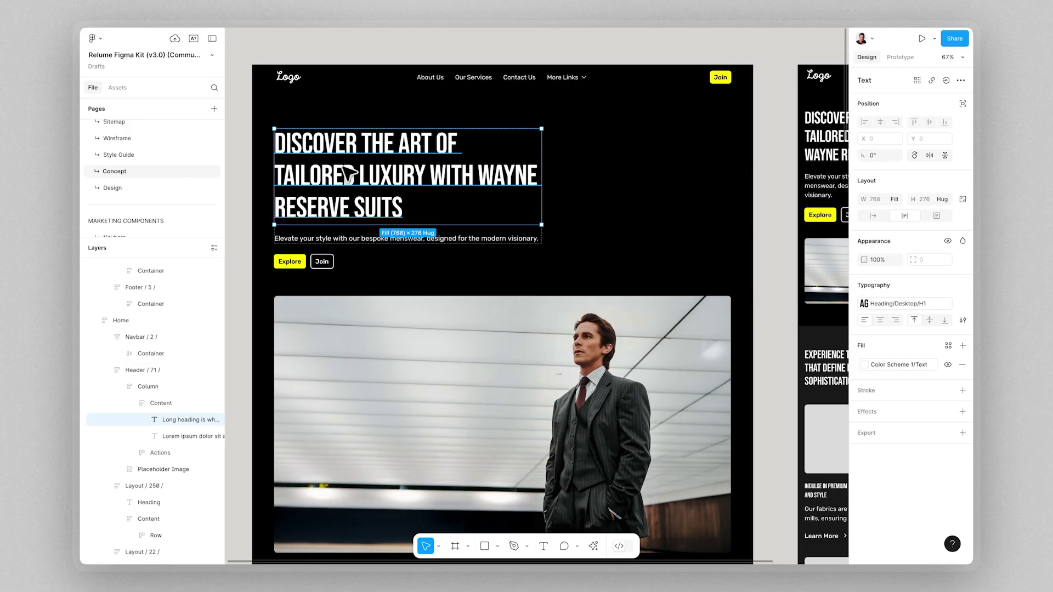
pyautogui.click(866, 306)
pyautogui.scroll(-3, 772, 388)
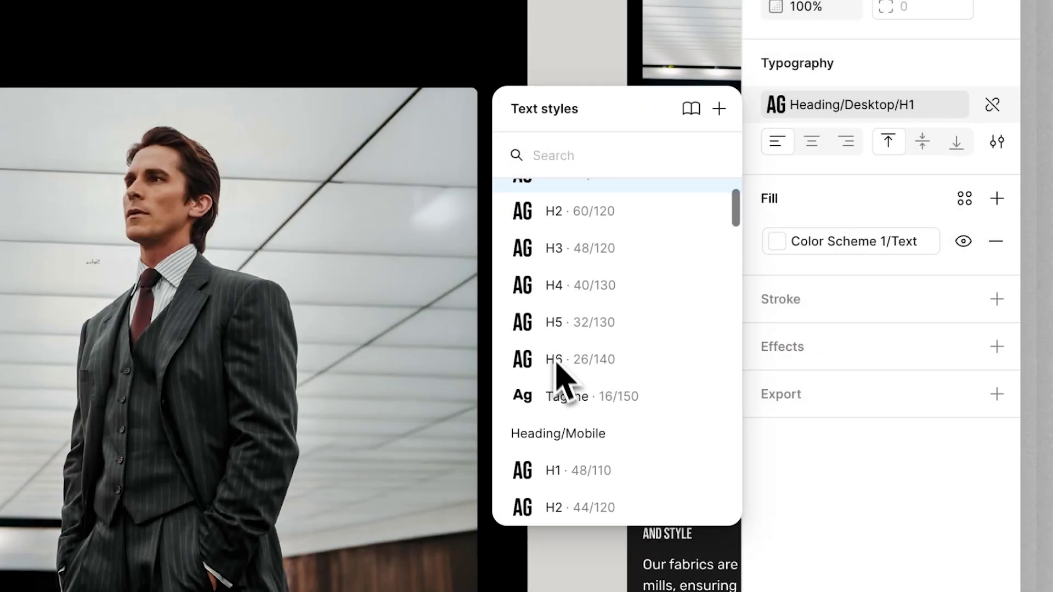
pyautogui.click(125, 276)
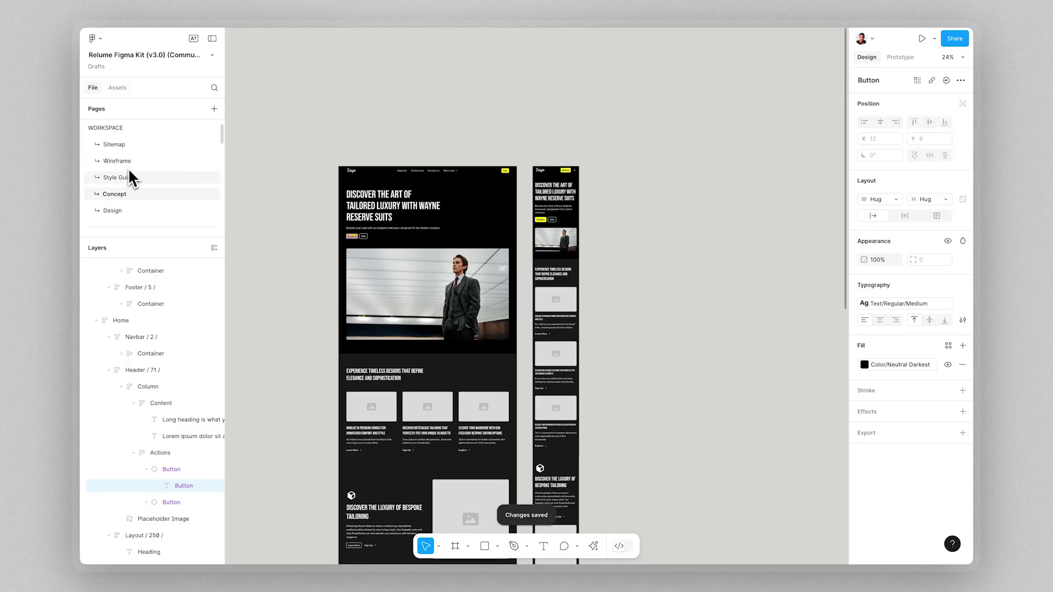
pyautogui.click(128, 176)
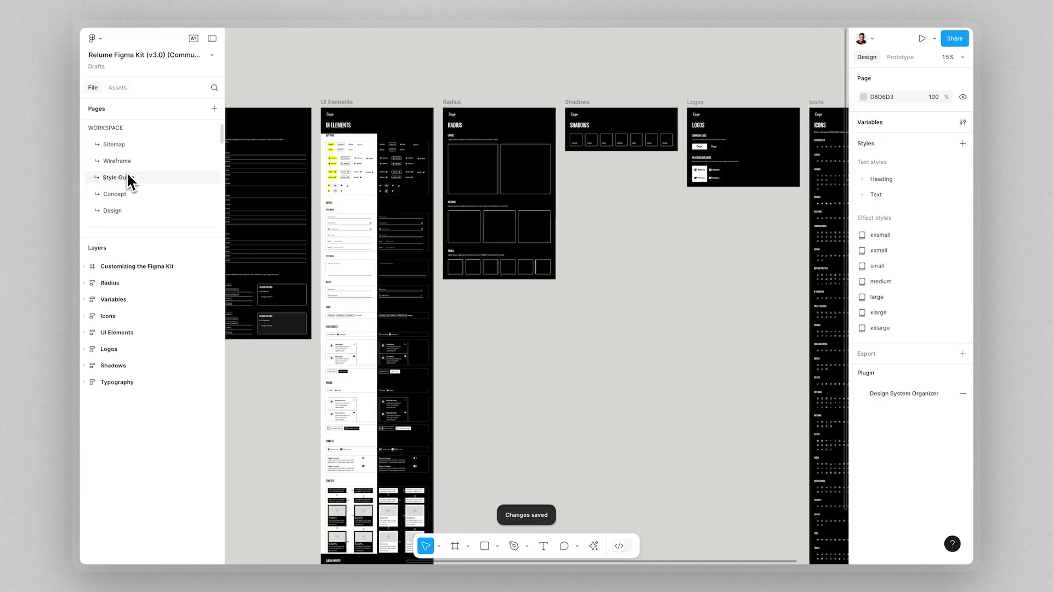
pyautogui.scroll(10, 439, 192)
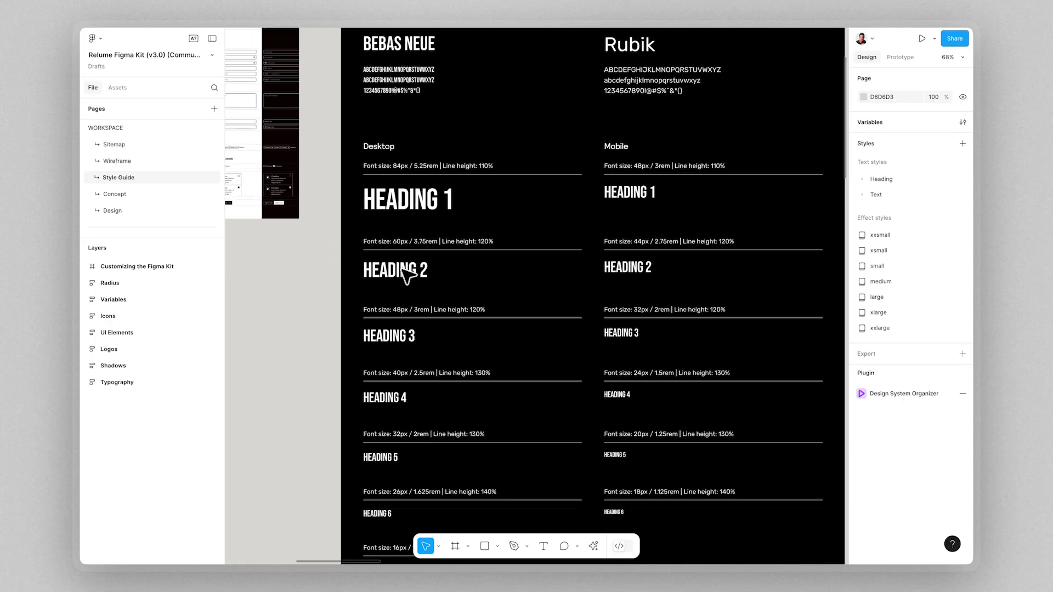
pyautogui.scroll(-5, 408, 274)
pyautogui.hscroll(10, 429, 402)
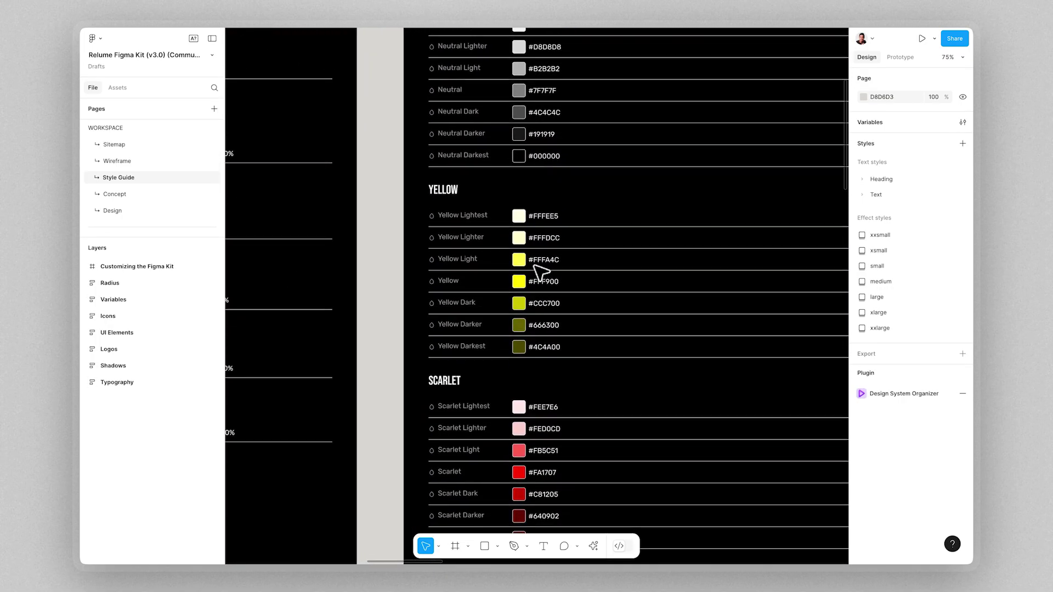
pyautogui.scroll(-2, 532, 264)
pyautogui.scroll(-6, 454, 293)
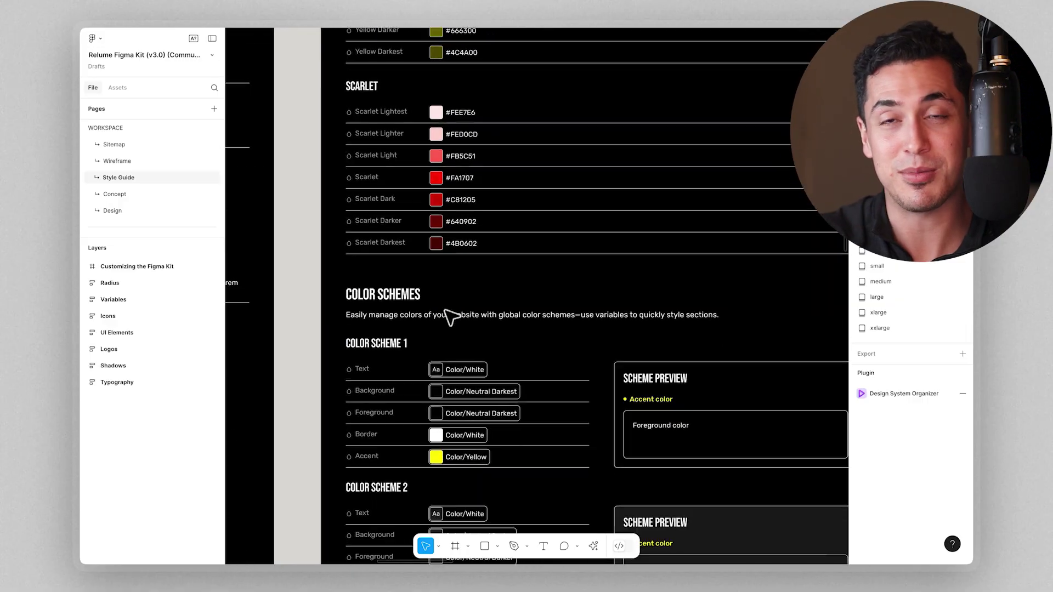
pyautogui.scroll(-3, 447, 310)
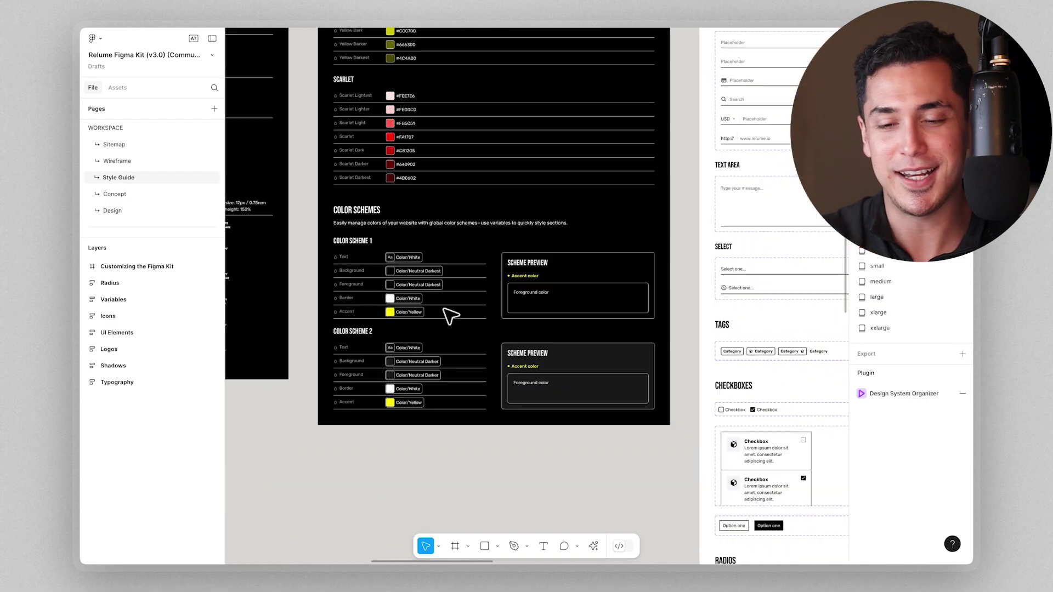
pyautogui.hscroll(8, 446, 313)
pyautogui.scroll(4, 383, 307)
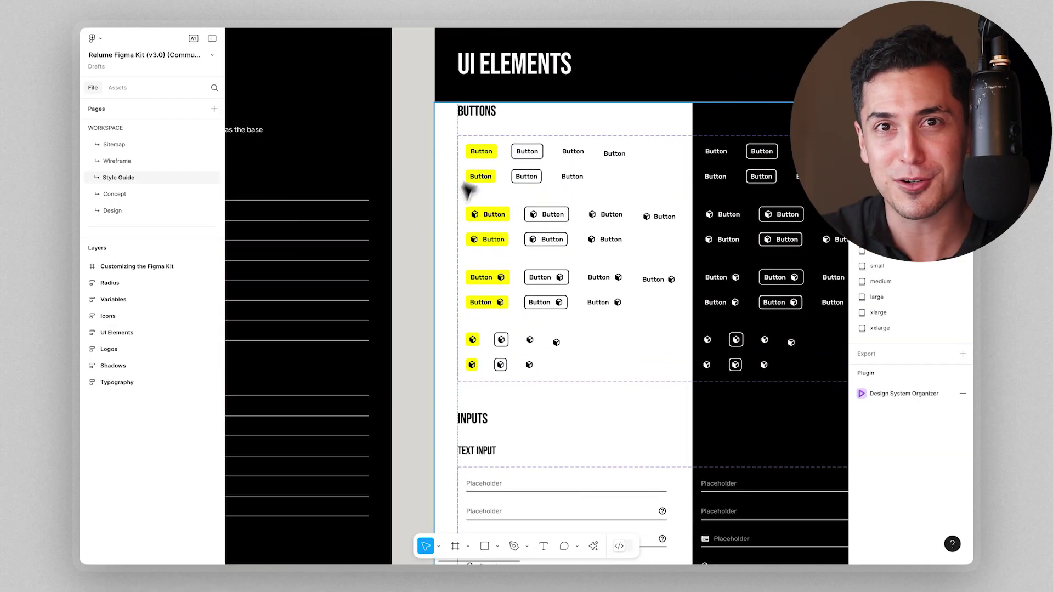
pyautogui.scroll(-10, 473, 179)
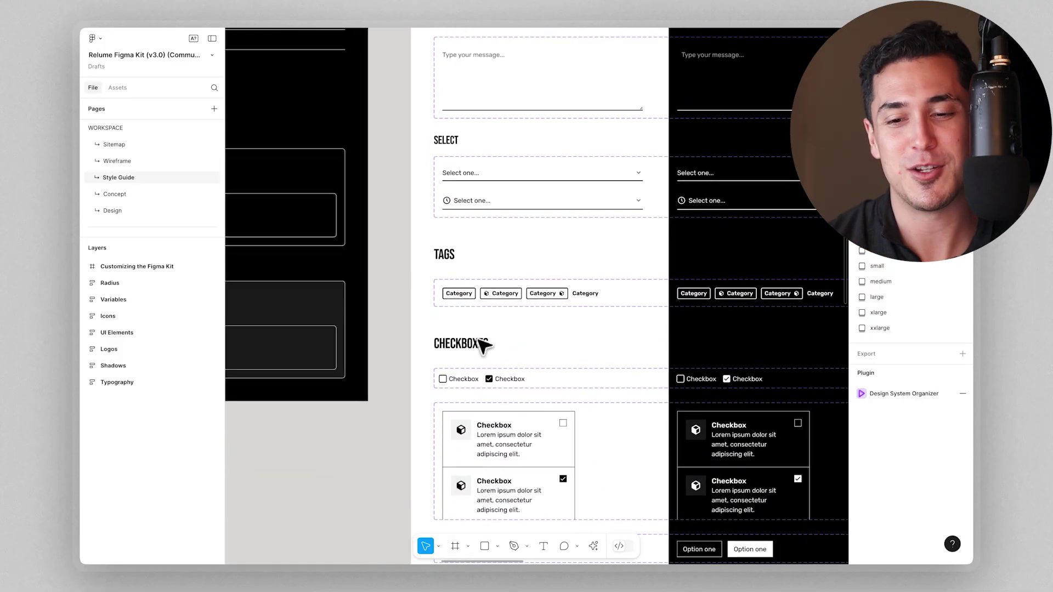
pyautogui.scroll(-8, 482, 345)
pyautogui.scroll(-5, 538, 357)
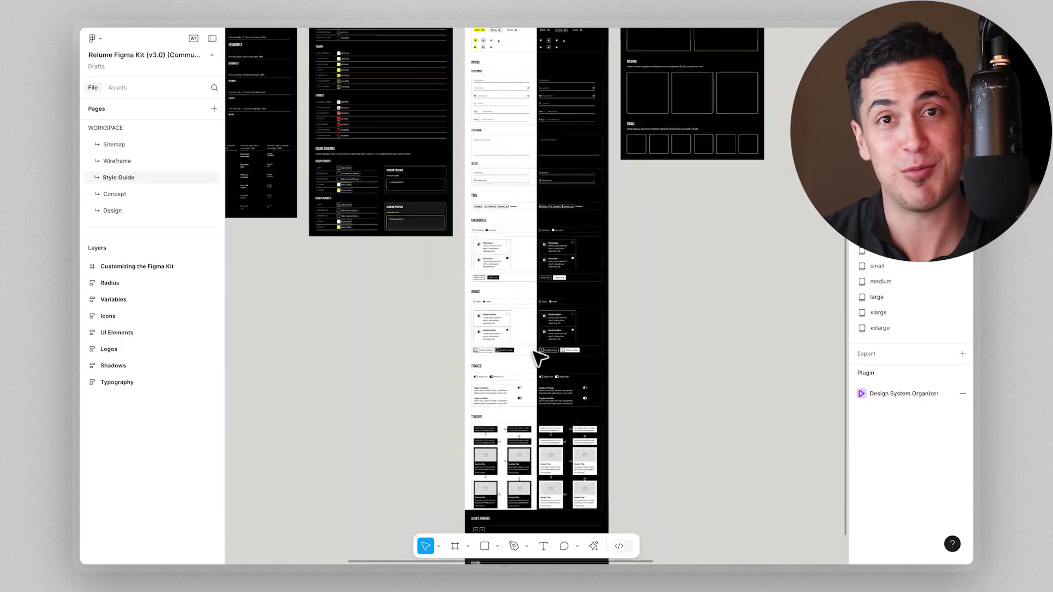
pyautogui.scroll(-3, 535, 357)
pyautogui.scroll(8, 442, 387)
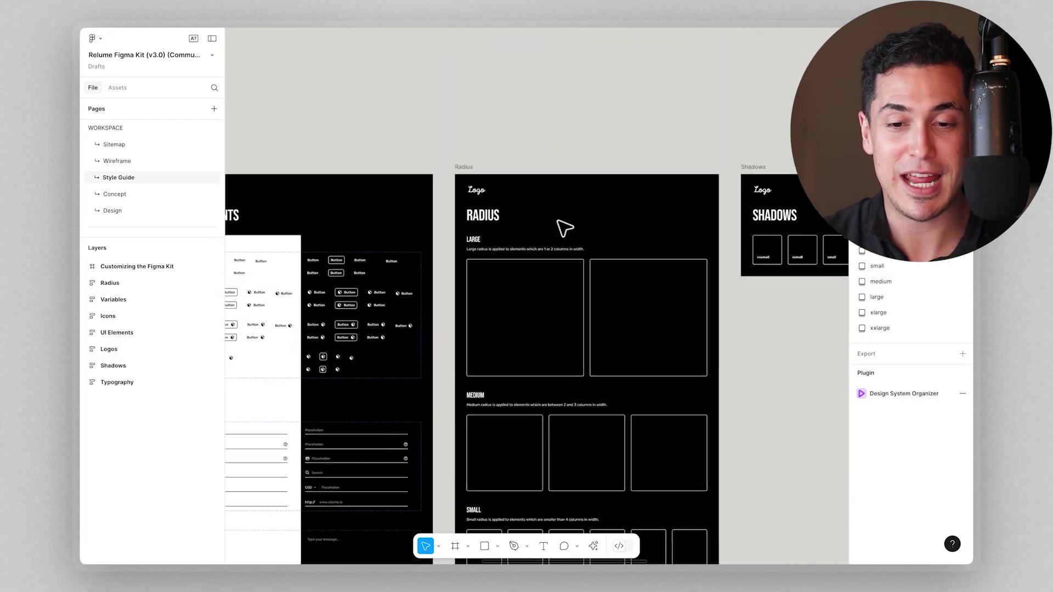
pyautogui.hscroll(10, 565, 228)
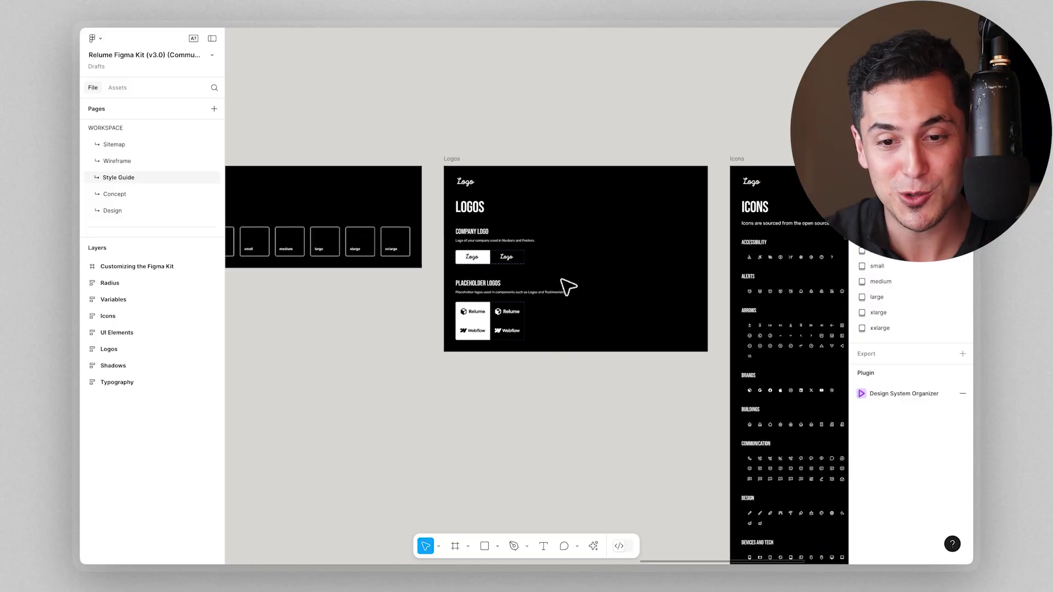
pyautogui.scroll(-4, 569, 286)
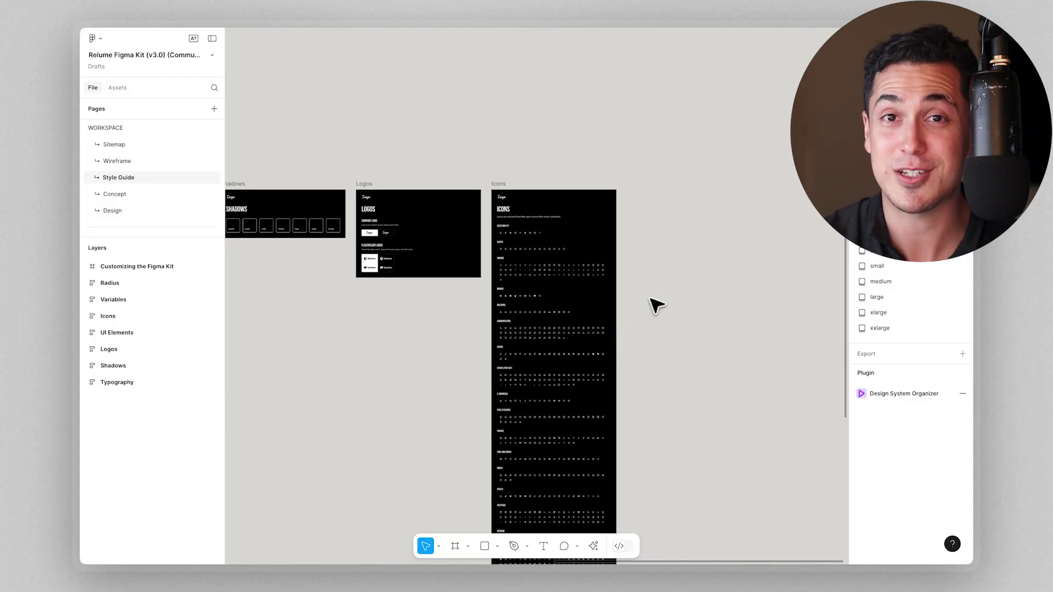
pyautogui.scroll(-3, 651, 304)
pyautogui.scroll(-1, 168, 192)
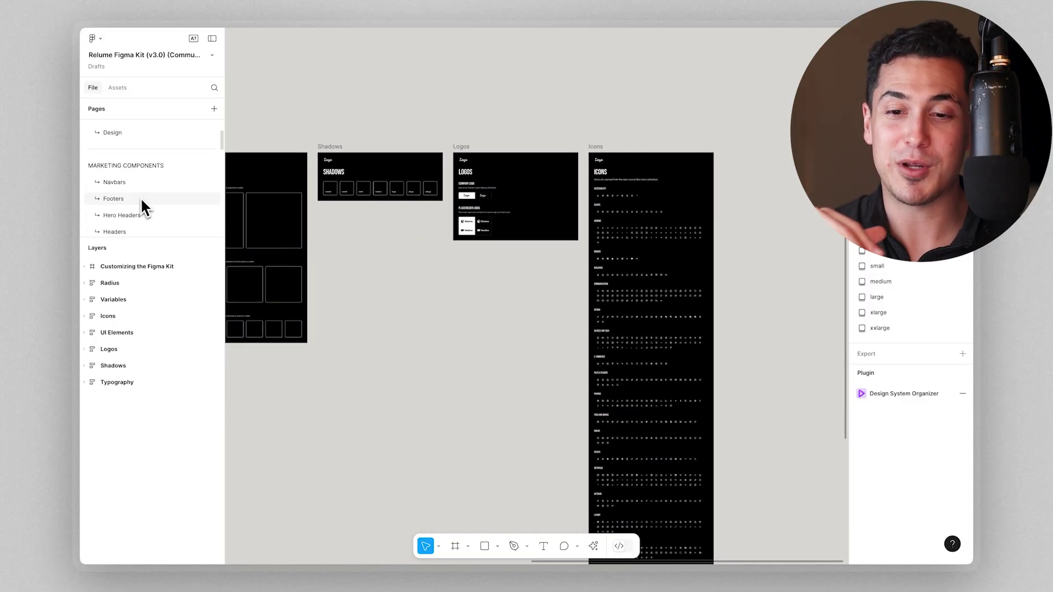
# Browse the Hero Headers components, then return to the Wayne Reserve homepage concept frame
pyautogui.click(142, 213)
pyautogui.scroll(10, 534, 69)
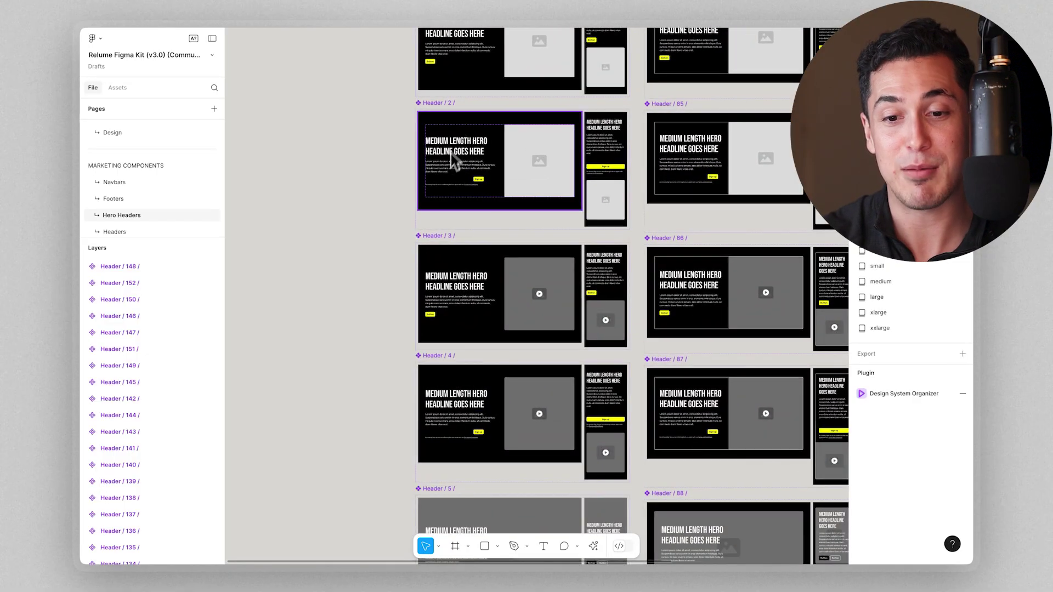
pyautogui.scroll(-2, 464, 282)
pyautogui.hscroll(5, 446, 342)
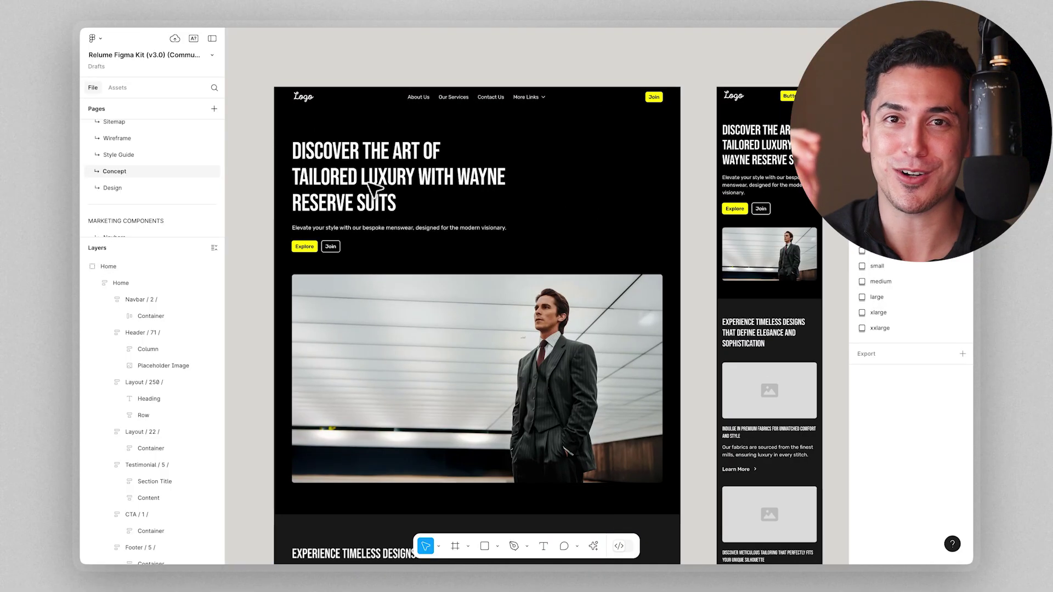
pyautogui.scroll(2, 371, 189)
pyautogui.click(346, 174)
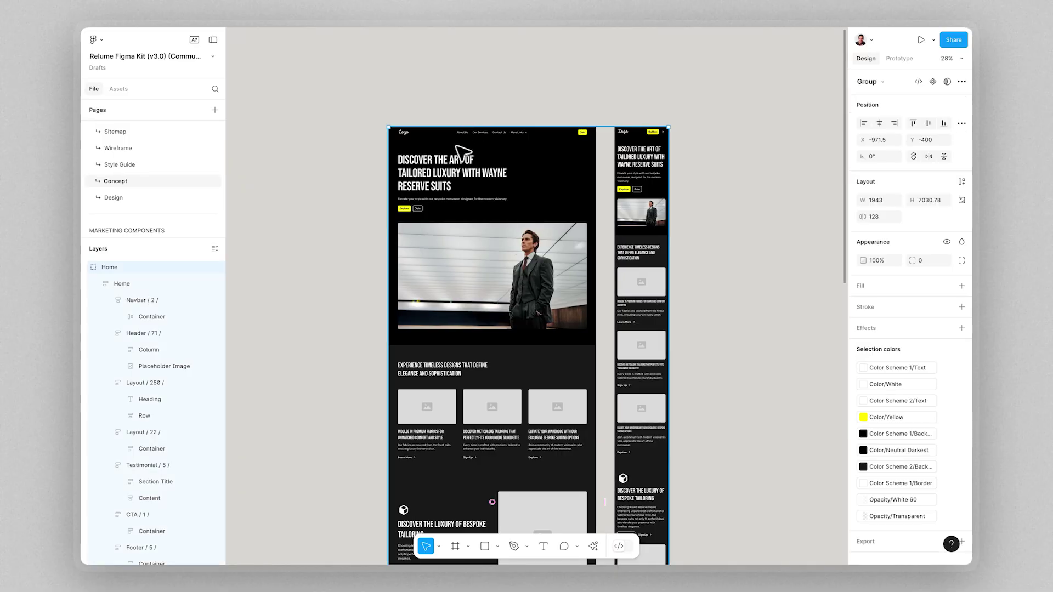
# Ungroup the Home frame and set the Navbar, Layout / 250 and footer sections to Fill container width
pyautogui.press('super+shift+g')
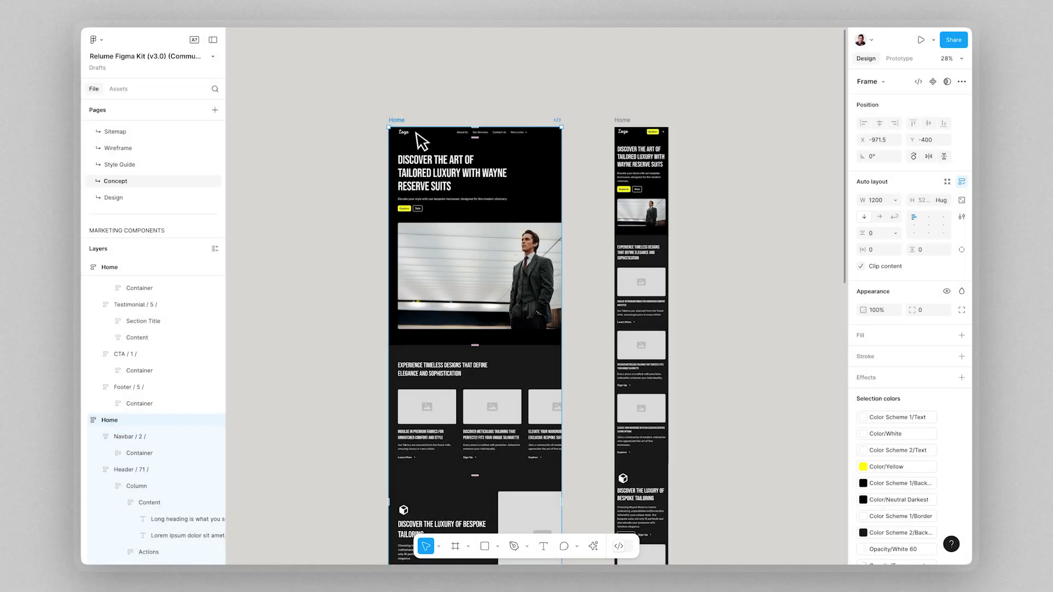
pyautogui.click(420, 138)
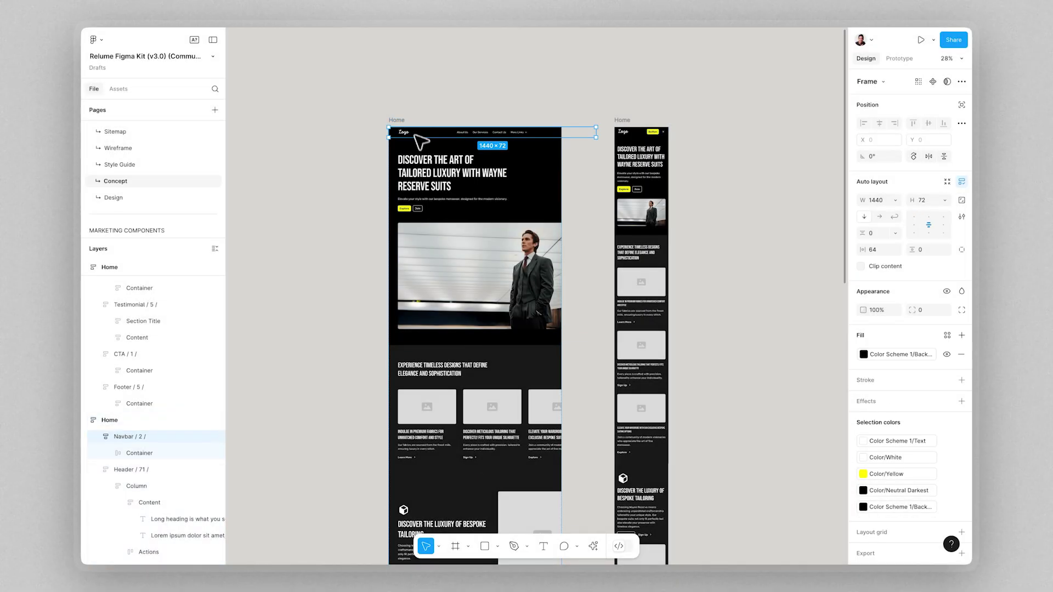
pyautogui.keyDown('shift'); pyautogui.click(439, 353); pyautogui.keyUp('shift')
pyautogui.scroll(-4, 442, 380)
pyautogui.scroll(-3, 439, 329)
pyautogui.keyDown('shift'); pyautogui.click(444, 397); pyautogui.keyUp('shift')
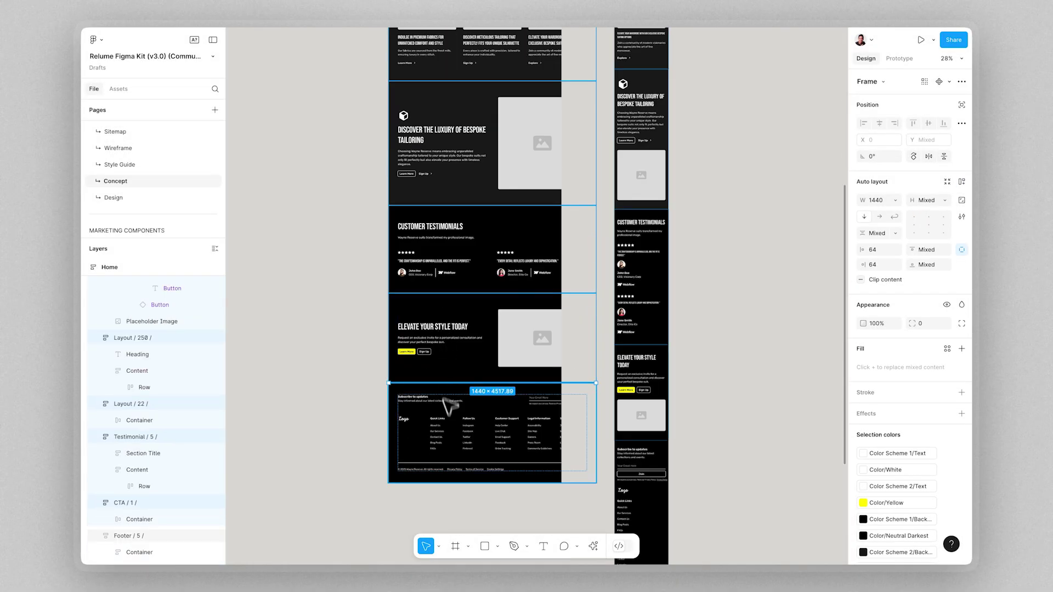
pyautogui.click(895, 200)
pyautogui.click(897, 225)
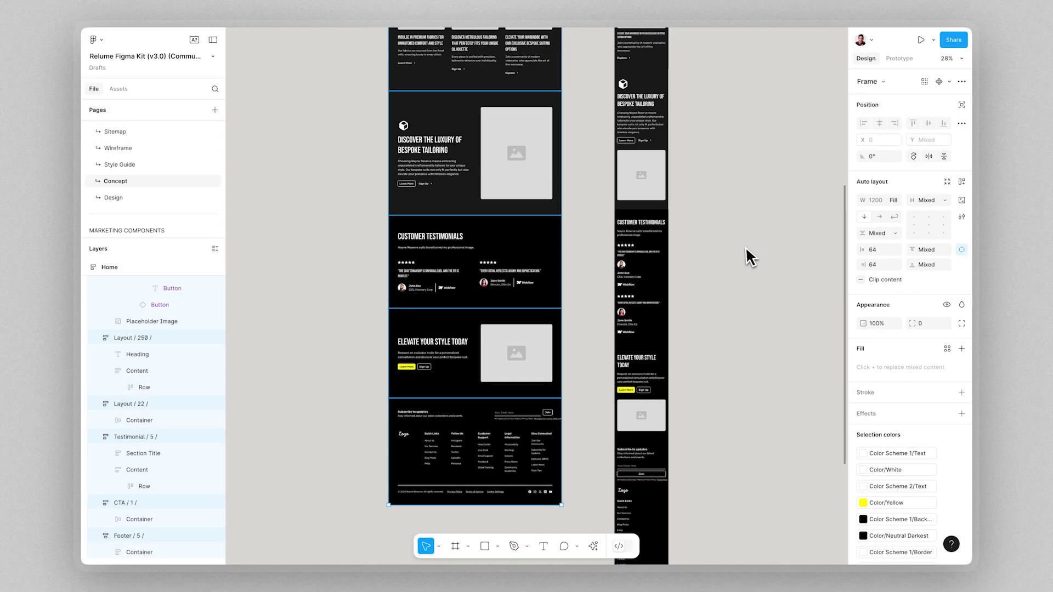
pyautogui.click(482, 137)
pyautogui.click(345, 134)
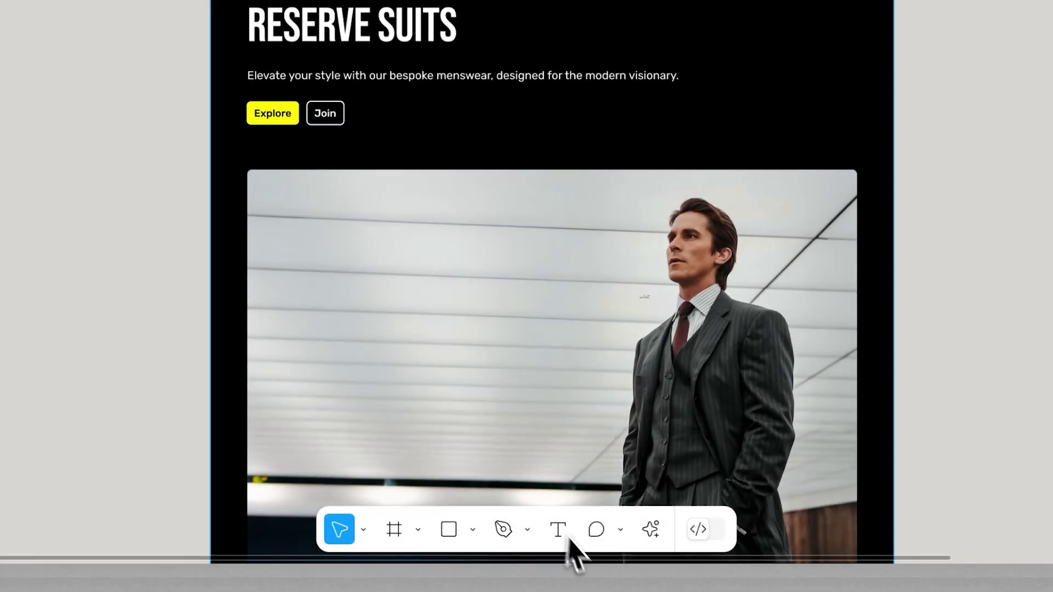
# Copy the Home frame's 232 layers for Framer using the Figma to HTML with Framer plugin
pyautogui.click(651, 531)
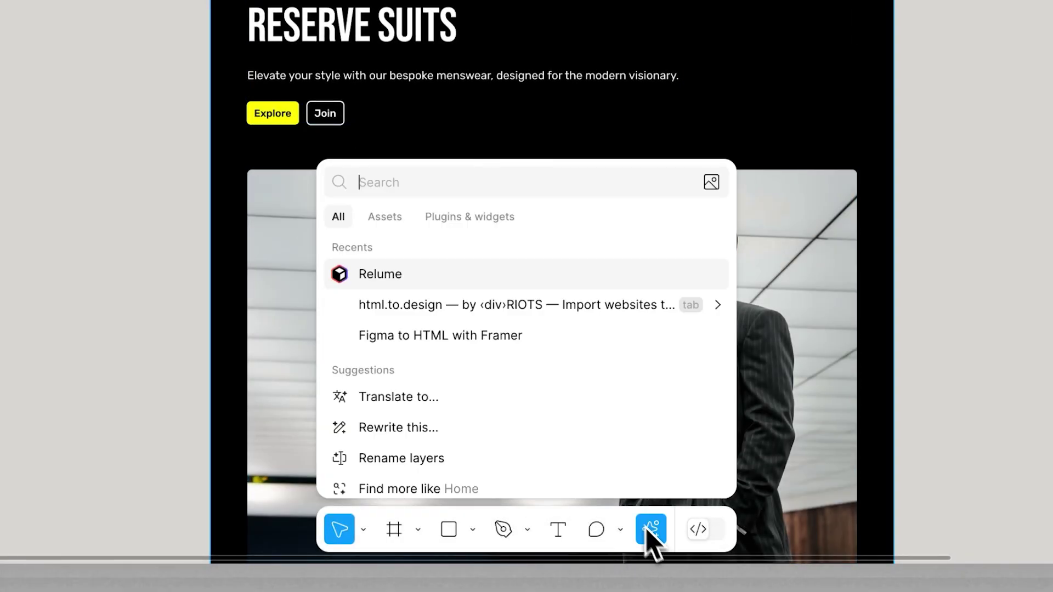
pyautogui.click(377, 343)
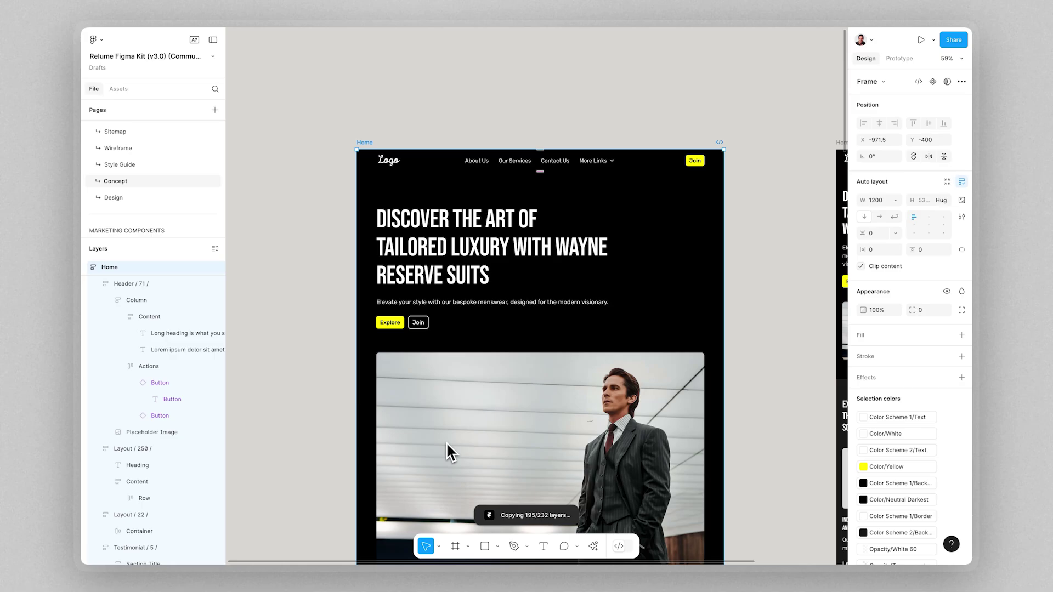
pyautogui.click(527, 378)
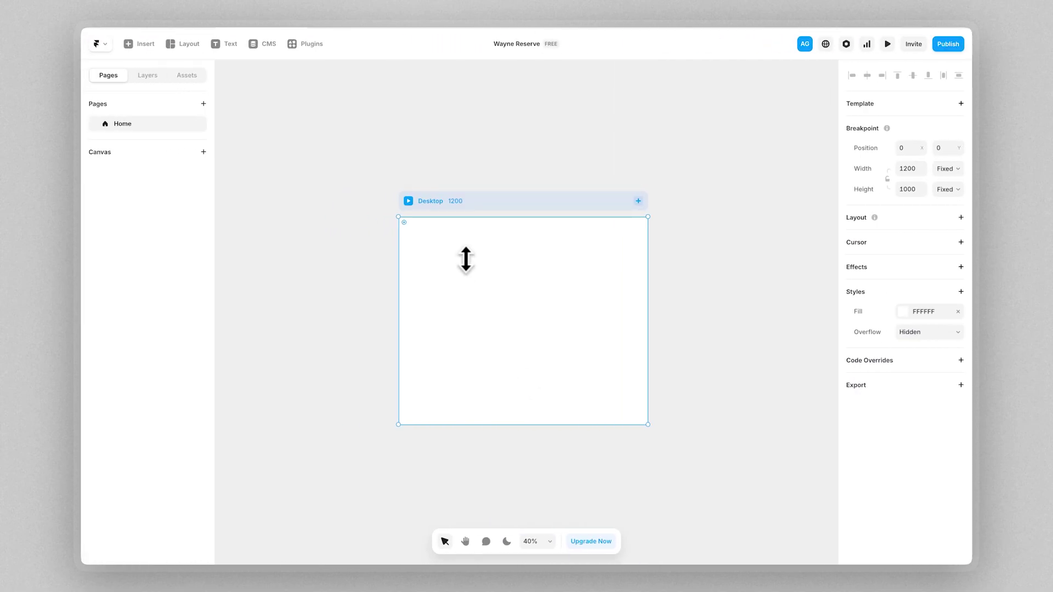
# Paste the Figma homepage into the Desktop breakpoint and set its height to Fit Content
pyautogui.rightClick(466, 257)
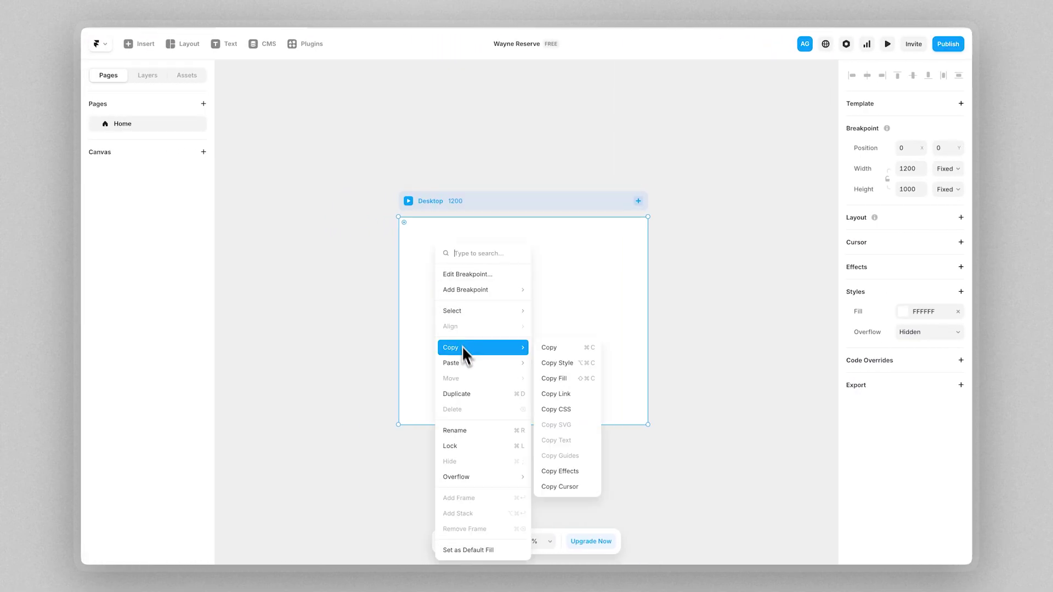
pyautogui.click(544, 364)
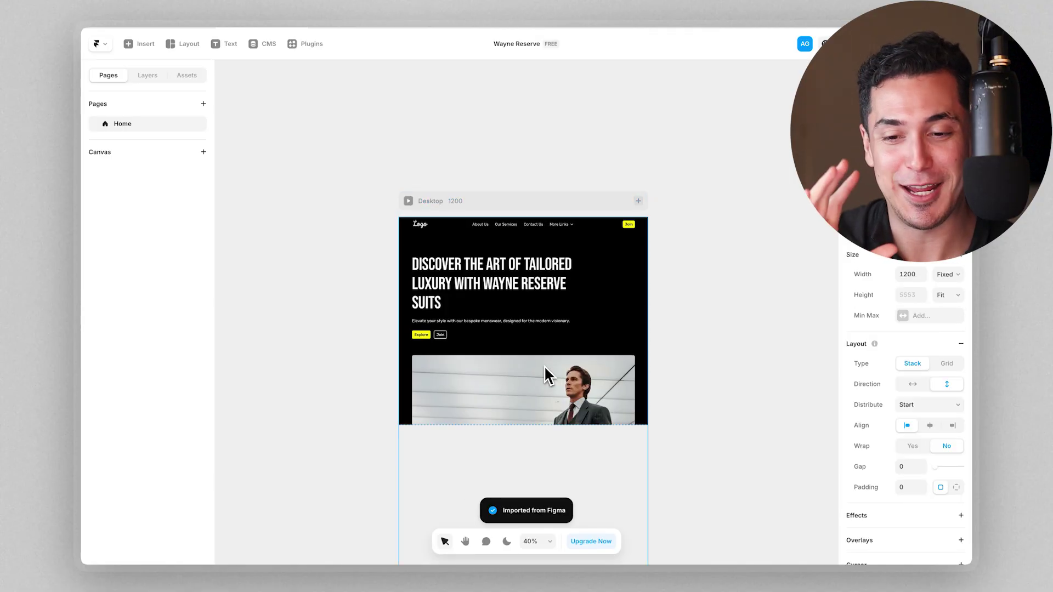
pyautogui.click(598, 206)
pyautogui.click(947, 189)
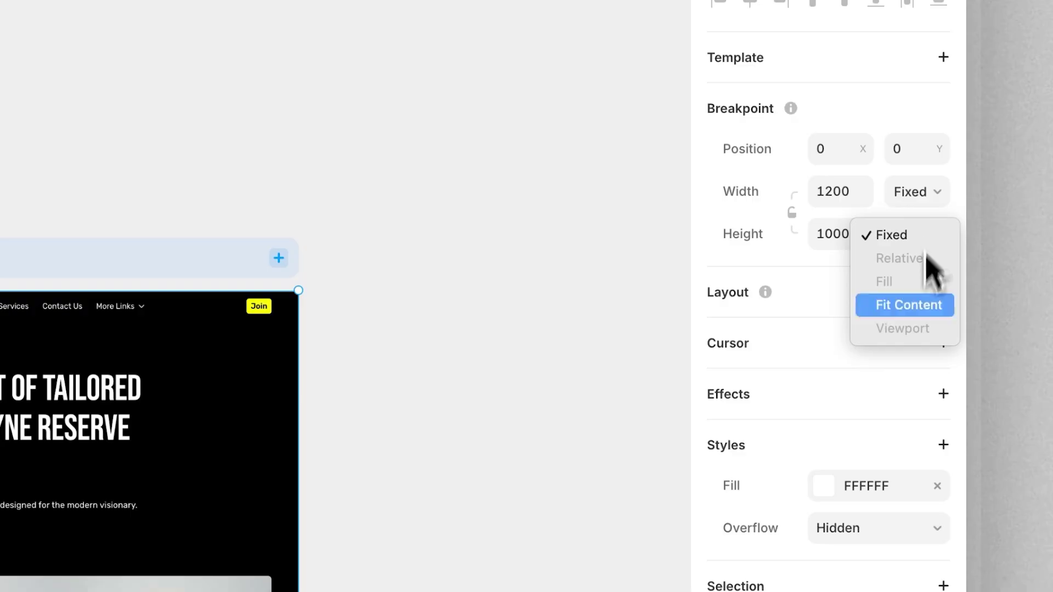
pyautogui.click(916, 309)
pyautogui.scroll(-5, 756, 305)
pyautogui.scroll(-3, 580, 317)
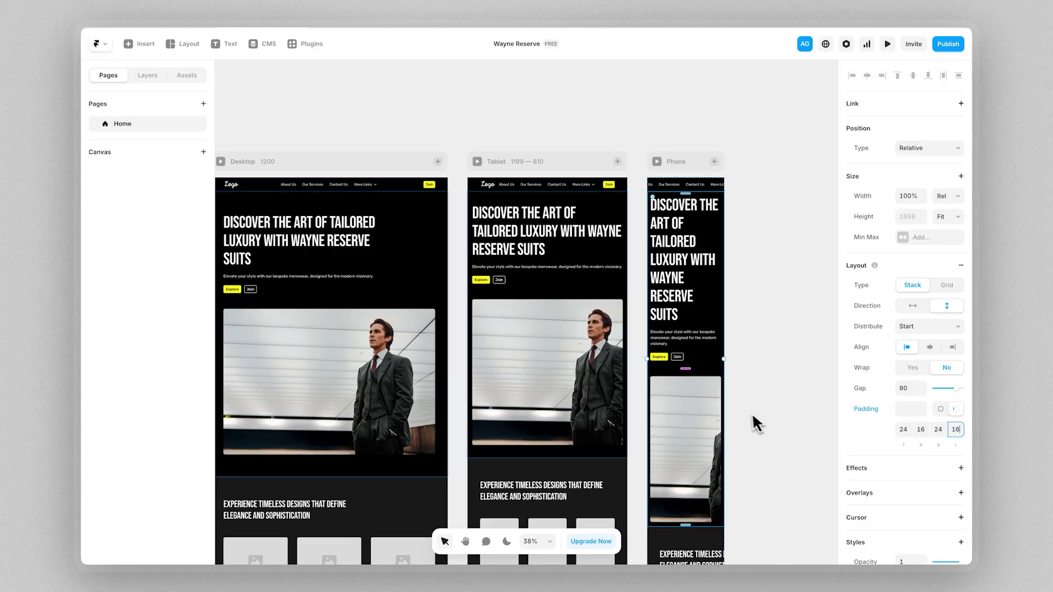
# Give the hero heading a new Heading 1 text style with per-breakpoint sizes, 67 at tablet
pyautogui.click(688, 277)
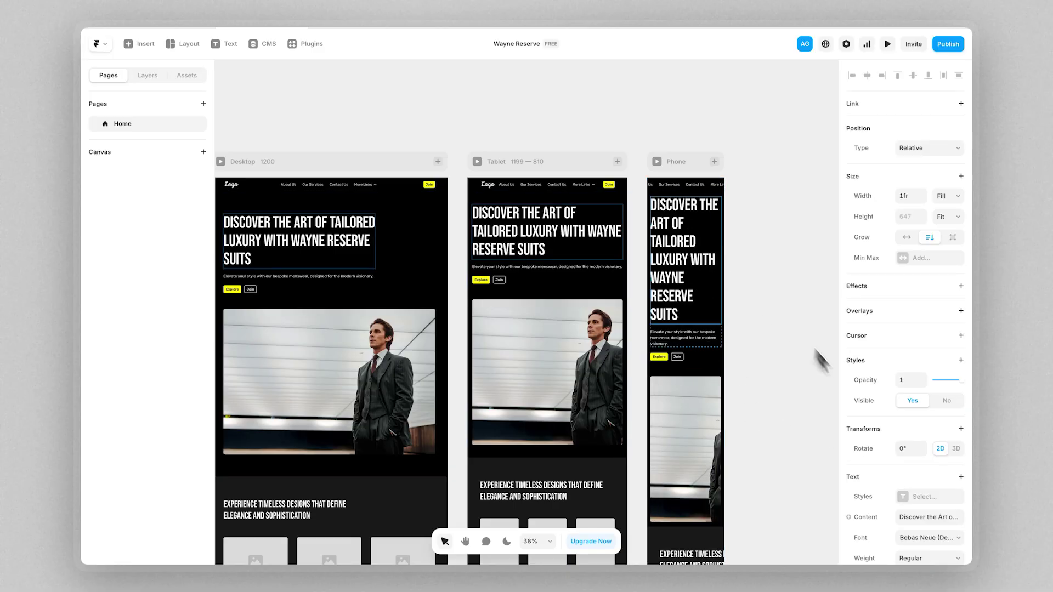
pyautogui.hscroll(-3, 429, 249)
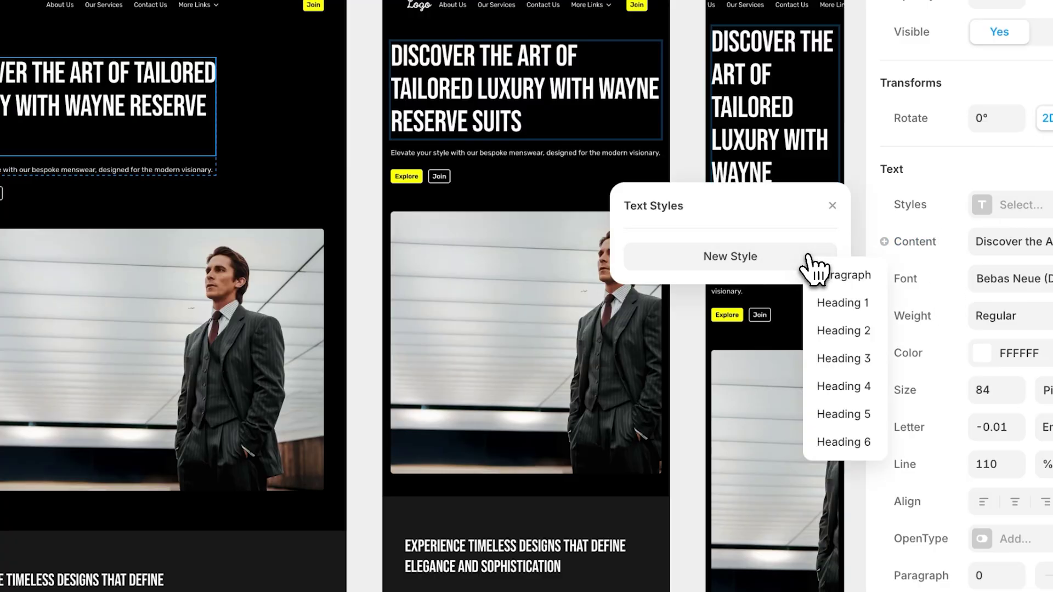
pyautogui.click(823, 300)
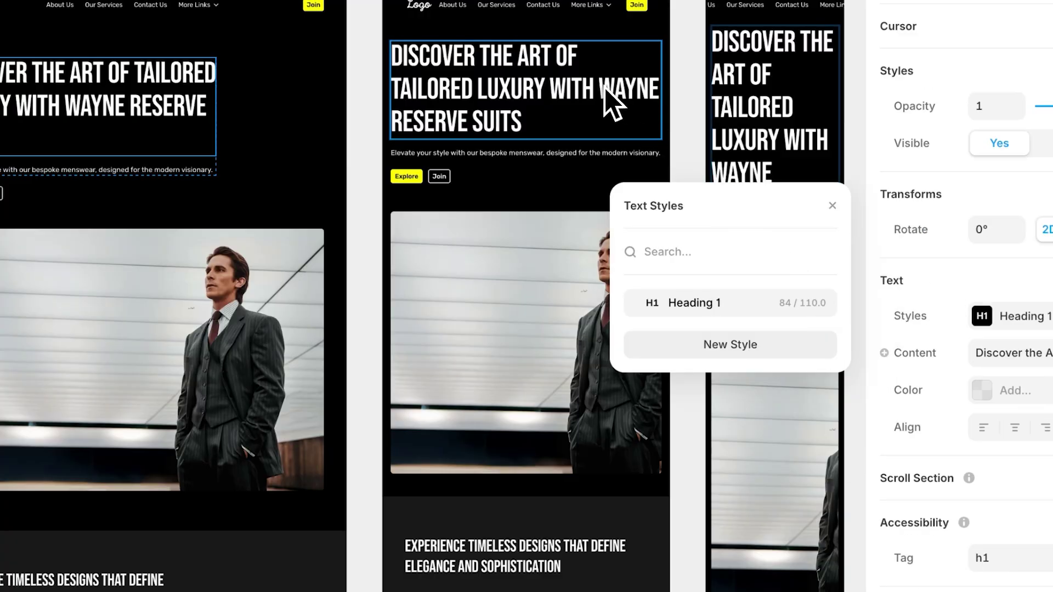
pyautogui.click(819, 303)
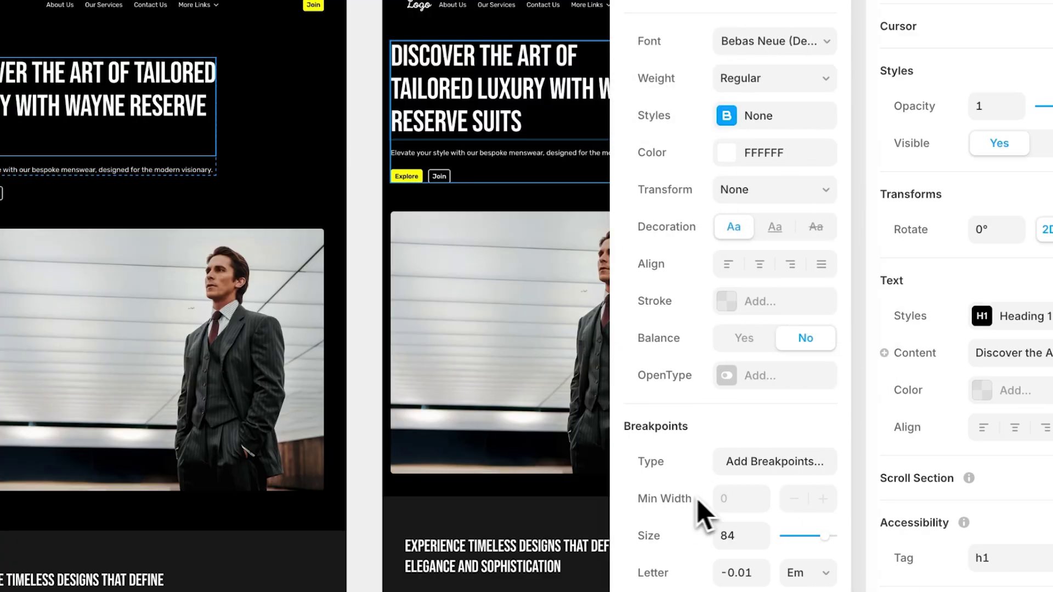
pyautogui.click(773, 466)
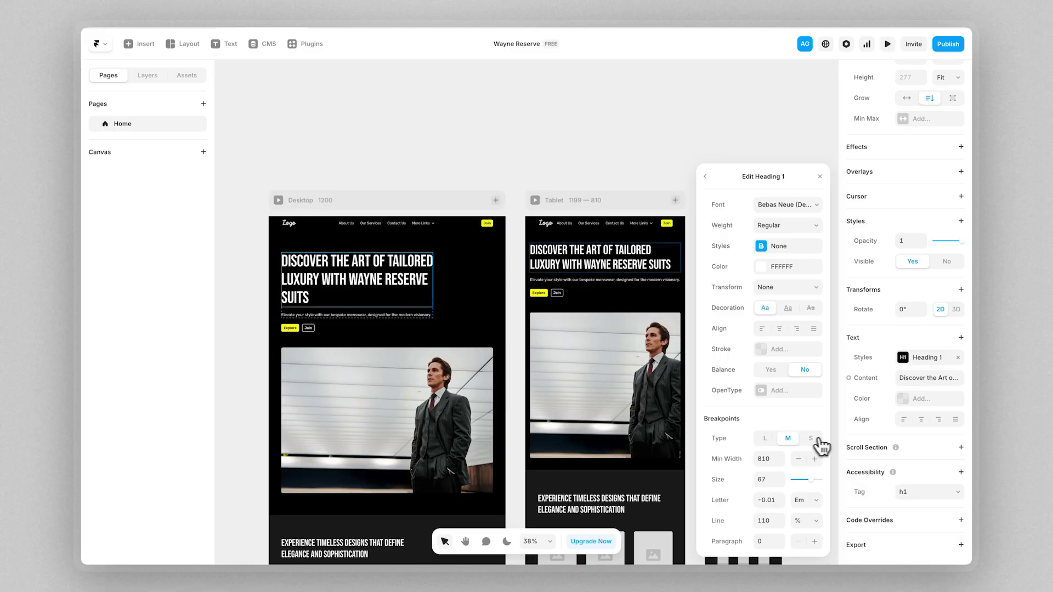